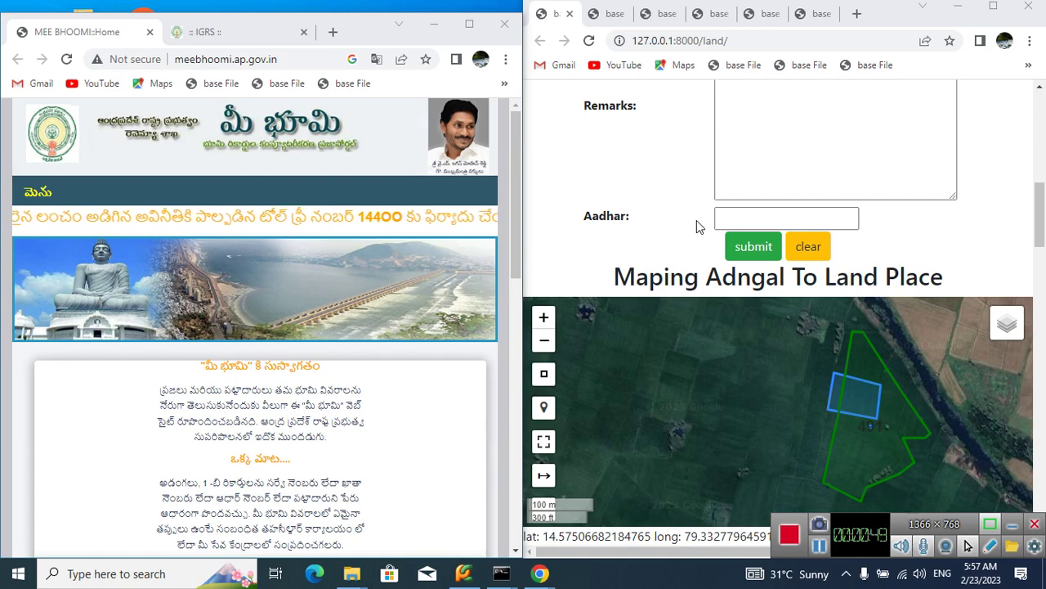
# Drill down the address records from India through AP and Nellore to the village list of mandal M01
pyautogui.hotkey('ctrl', 'Tab')
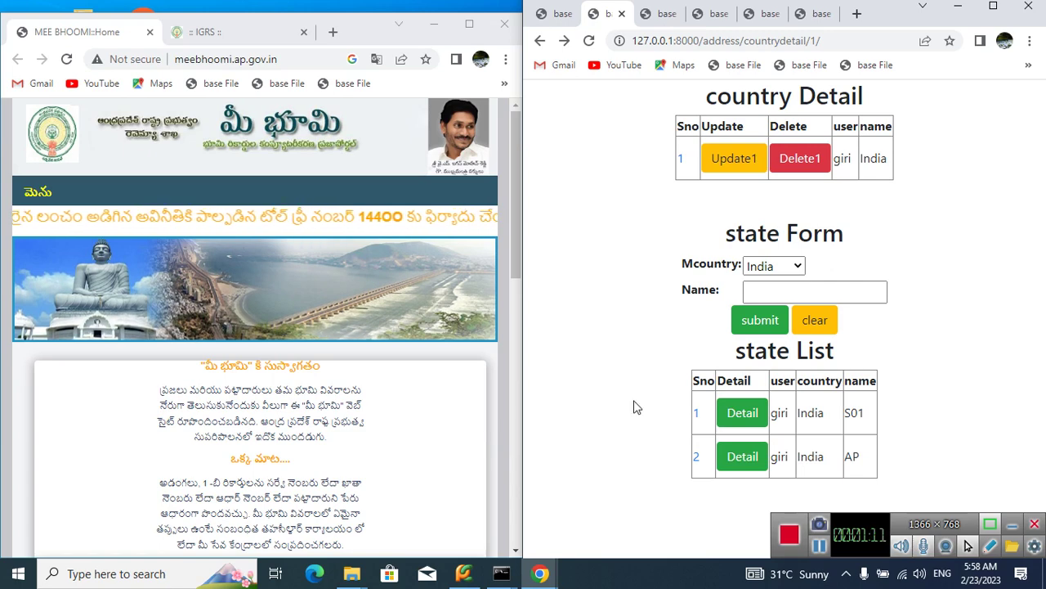
pyautogui.click(760, 471)
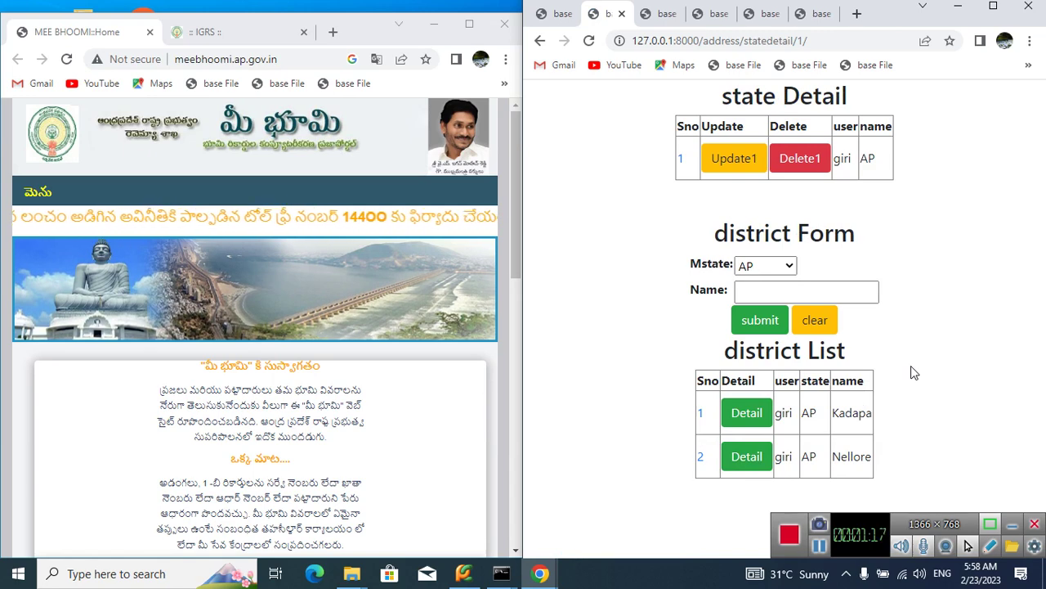
pyautogui.click(752, 476)
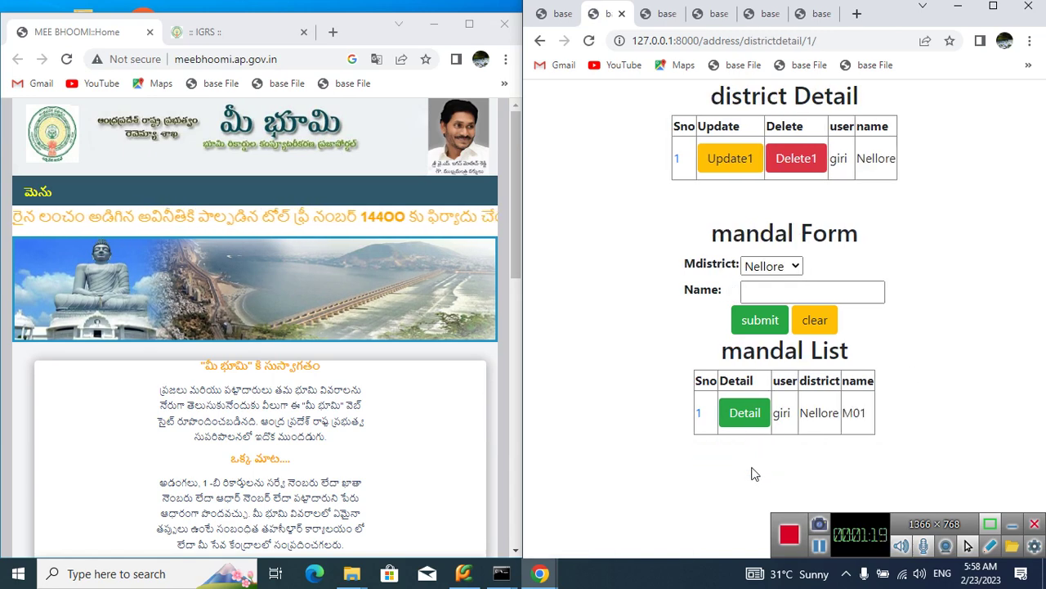
pyautogui.click(742, 414)
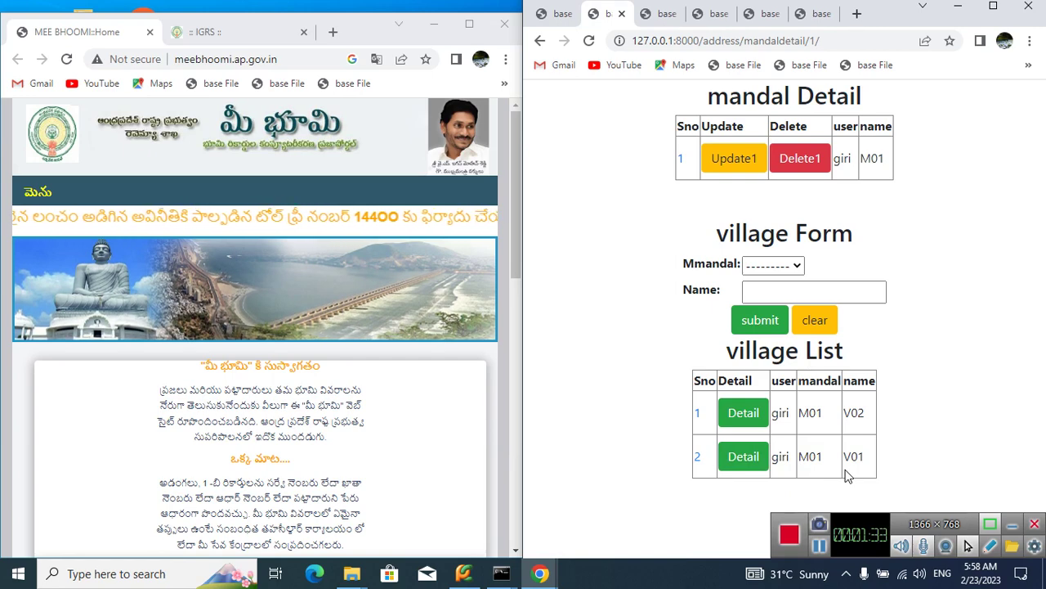
# Examine the open village detail page, comparing its land record table with the coloured parcel map of all vector nested children
pyautogui.click(650, 16)
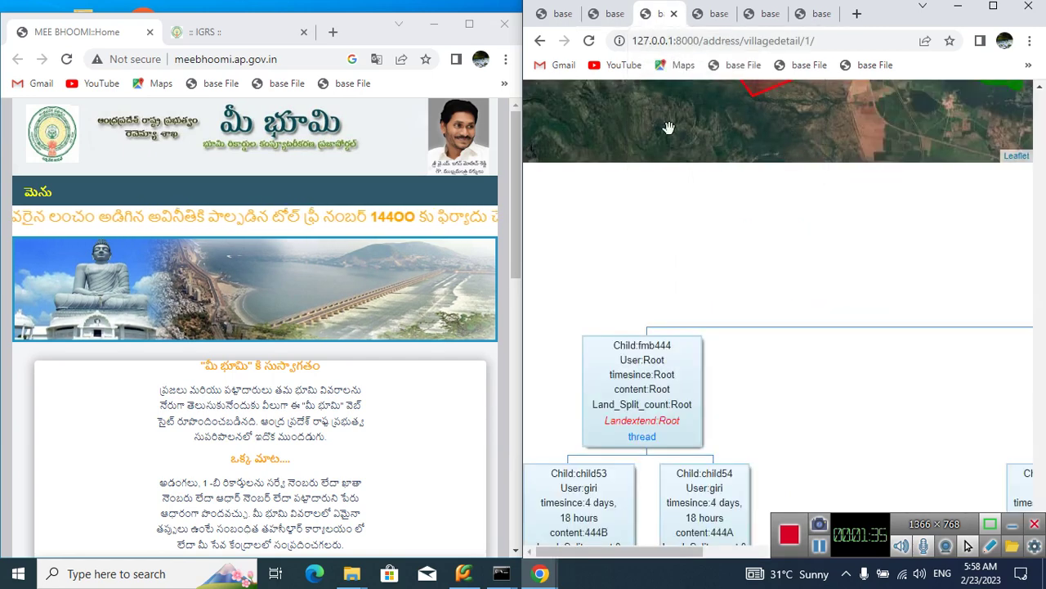
pyautogui.scroll(3, 736, 295)
pyautogui.scroll(2, 737, 294)
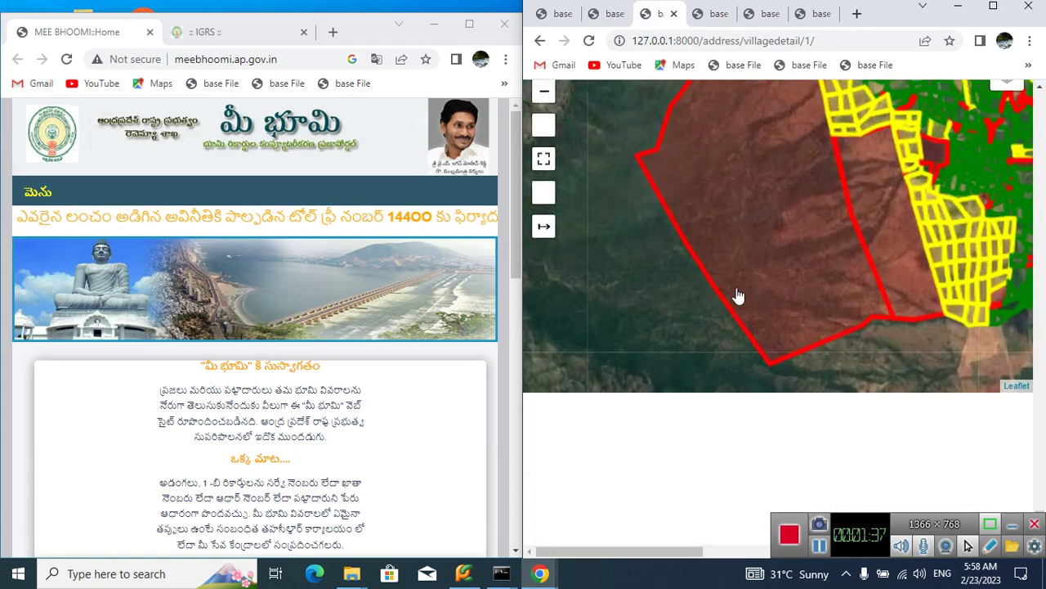
pyautogui.scroll(-2, 737, 294)
pyautogui.scroll(1, 720, 439)
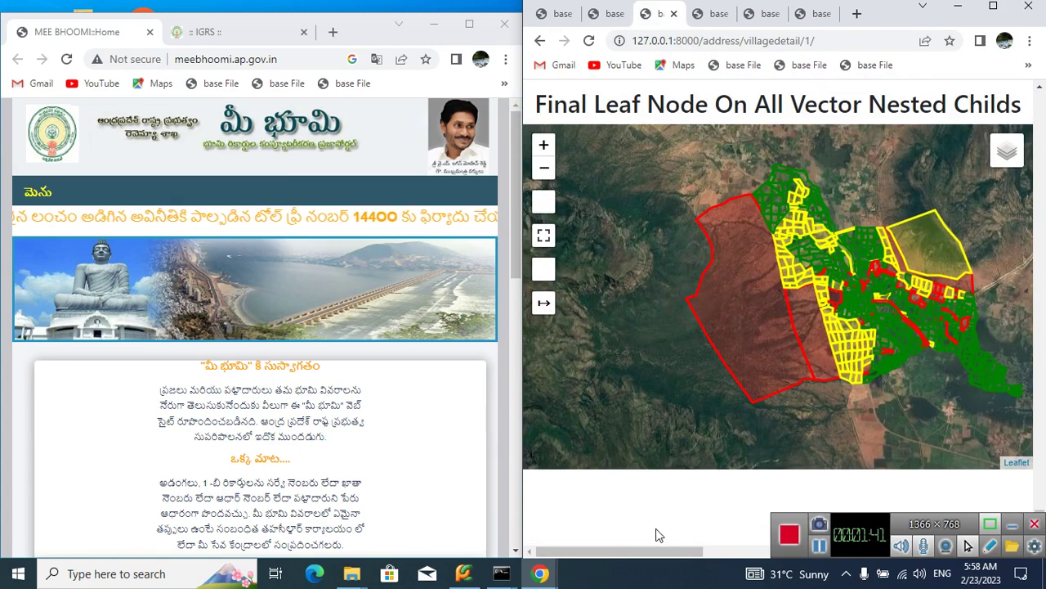
pyautogui.scroll(-5, 781, 108)
pyautogui.scroll(1, 781, 109)
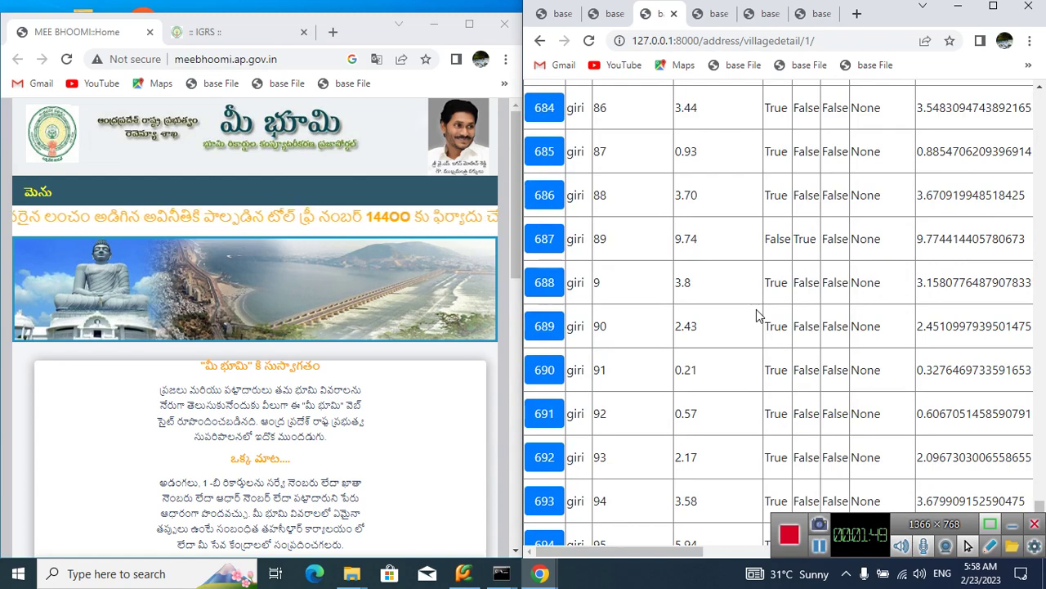
pyautogui.scroll(-5, 756, 315)
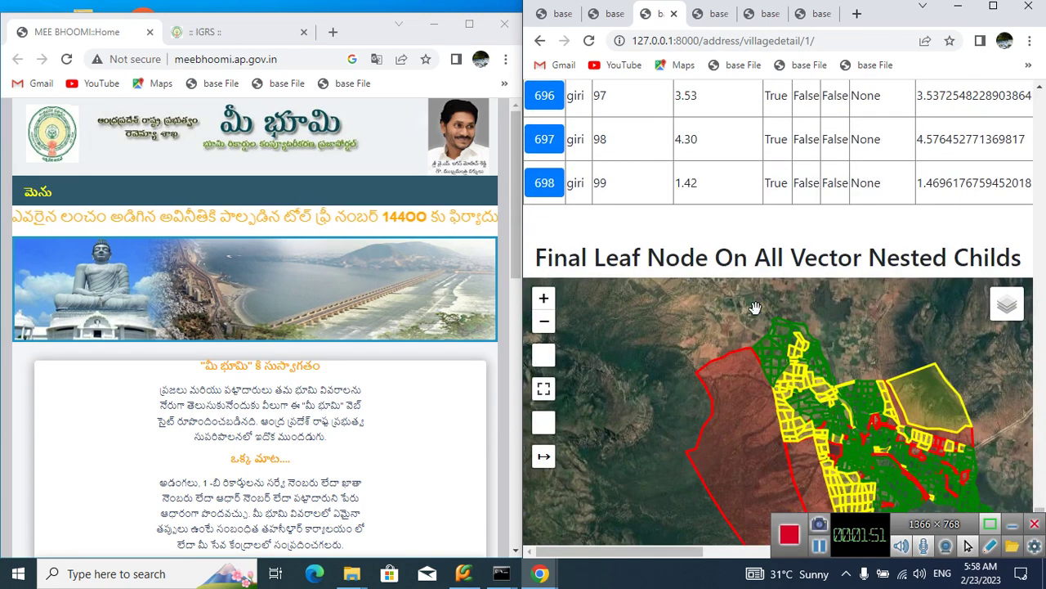
pyautogui.scroll(-2, 847, 208)
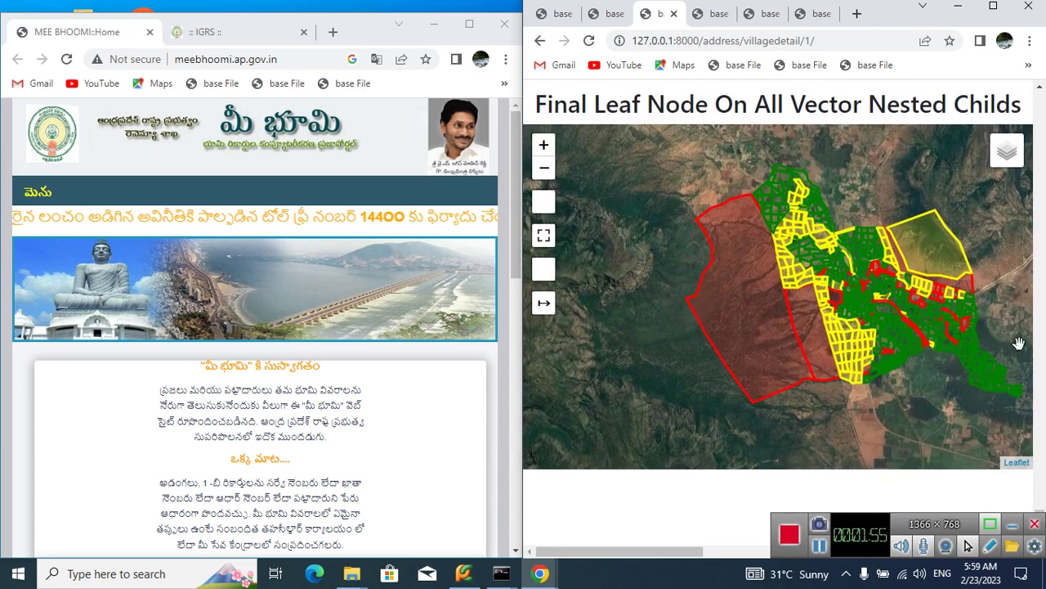
pyautogui.moveTo(953, 414); pyautogui.dragTo(880, 431)
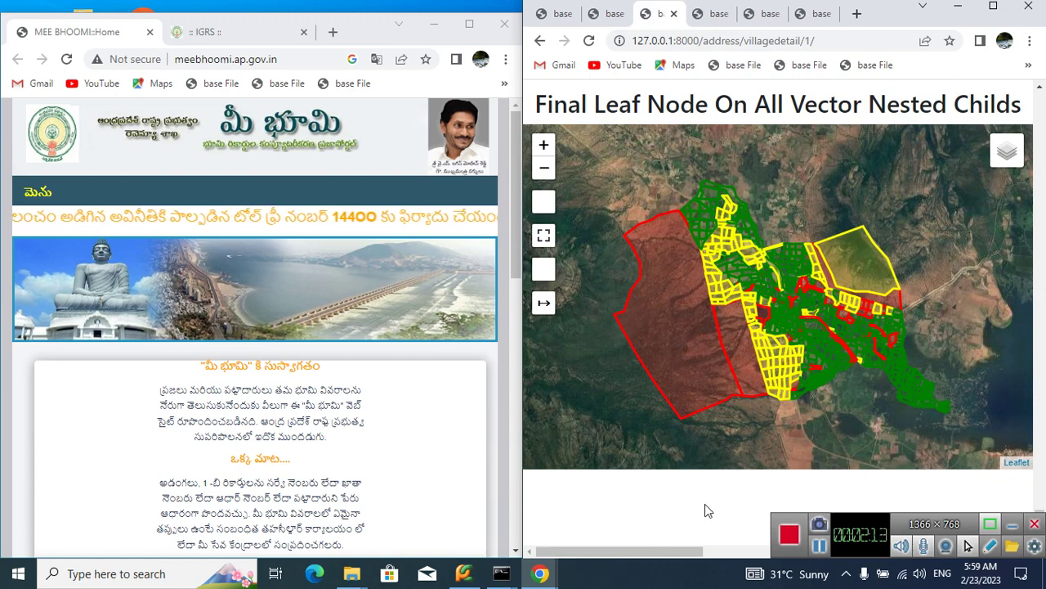
# Bring up the IGRS registration site in the MEE BHOOMI window and return to the village detail page
pyautogui.click(272, 31)
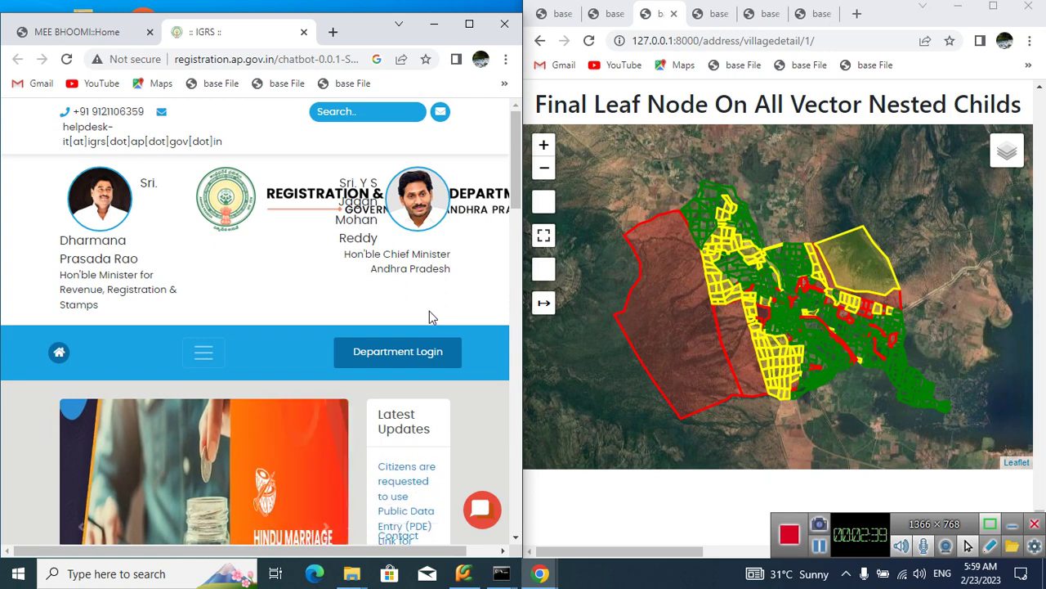
pyautogui.click(644, 503)
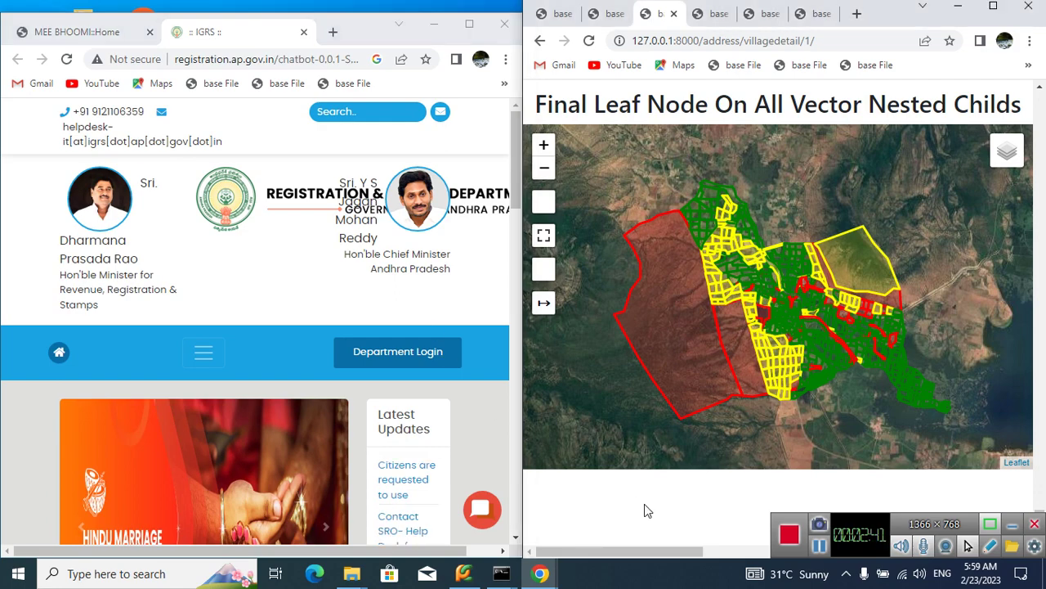
# Examine the nested land-split tree below the village map across its full width, starting from the fmb444 root node
pyautogui.scroll(-5, 644, 504)
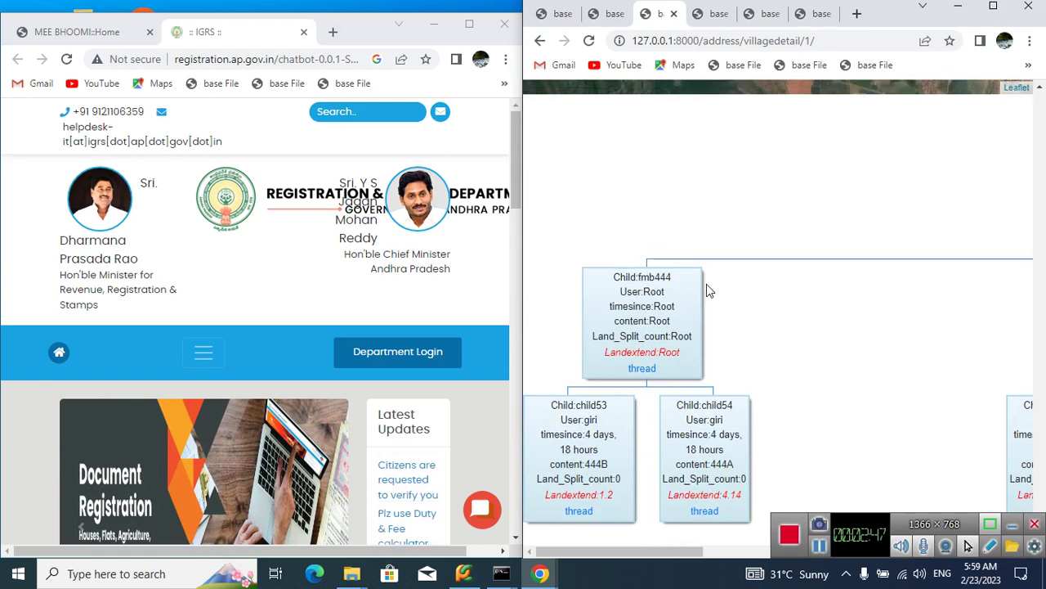
pyautogui.scroll(-1, 708, 286)
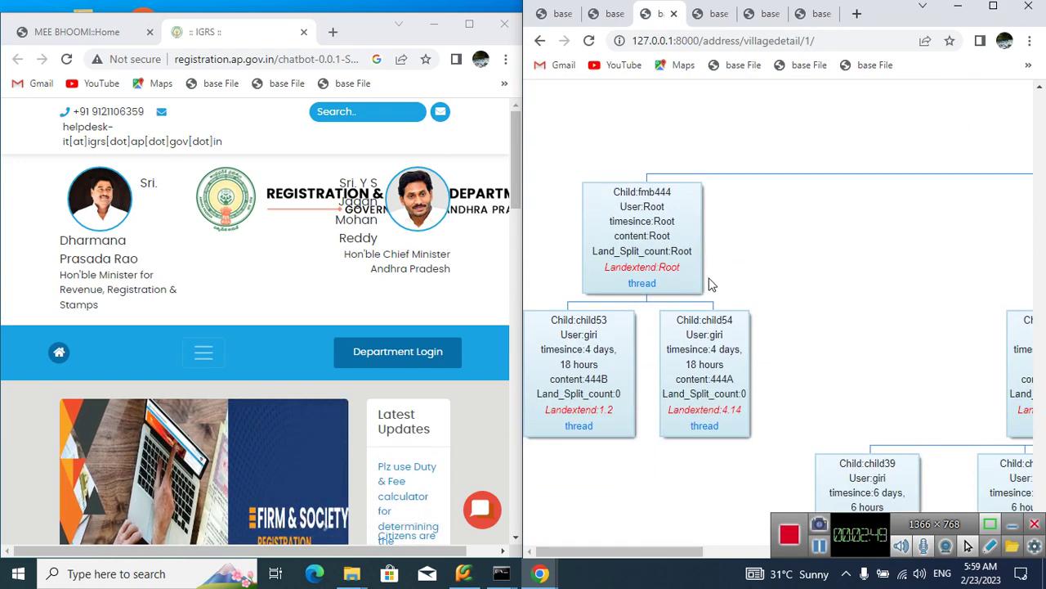
pyautogui.scroll(-3, 711, 286)
pyautogui.scroll(3, 1045, 282)
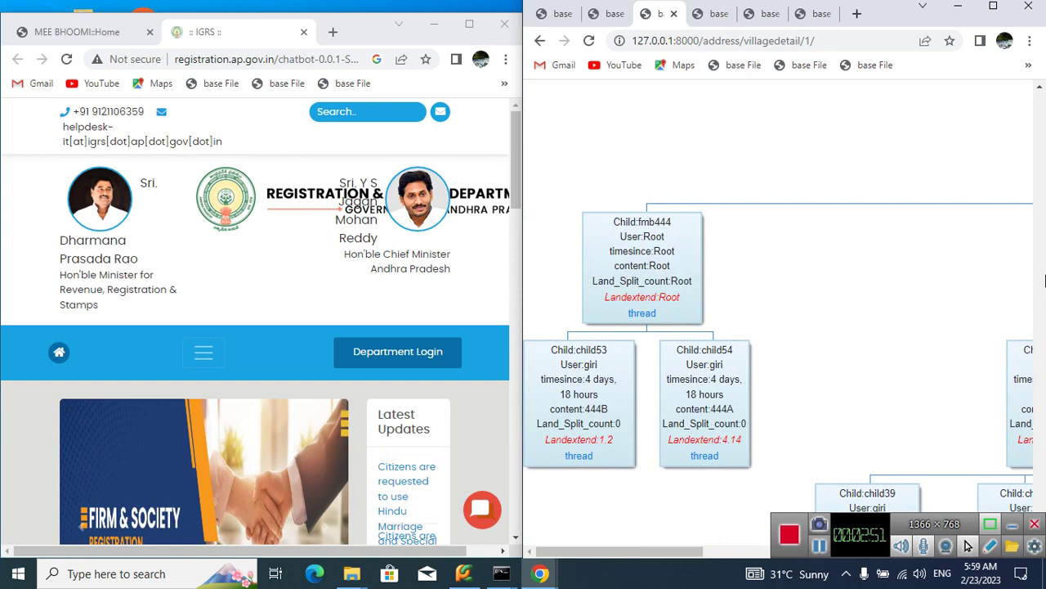
pyautogui.press('Right')
pyautogui.press('Right')
pyautogui.press('Right')
pyautogui.press('Right')
pyautogui.press('Right')
pyautogui.press('Right')
pyautogui.press('Right')
pyautogui.press('Right')
pyautogui.press('Left')
pyautogui.press('Left')
pyautogui.press('Left')
pyautogui.press('Left')
pyautogui.press('Left')
pyautogui.press('Left')
pyautogui.press('Left')
pyautogui.press('Left')
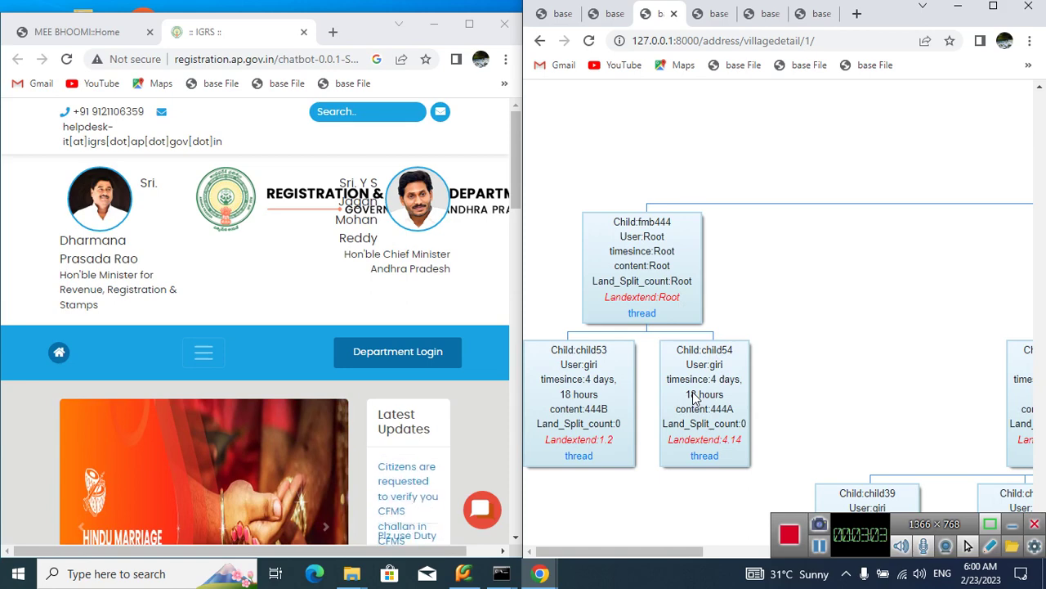
# Hide the Village Vector Data layer on the village map and inspect the red Adangal Land Cover parcels beside the river
pyautogui.scroll(3, 692, 398)
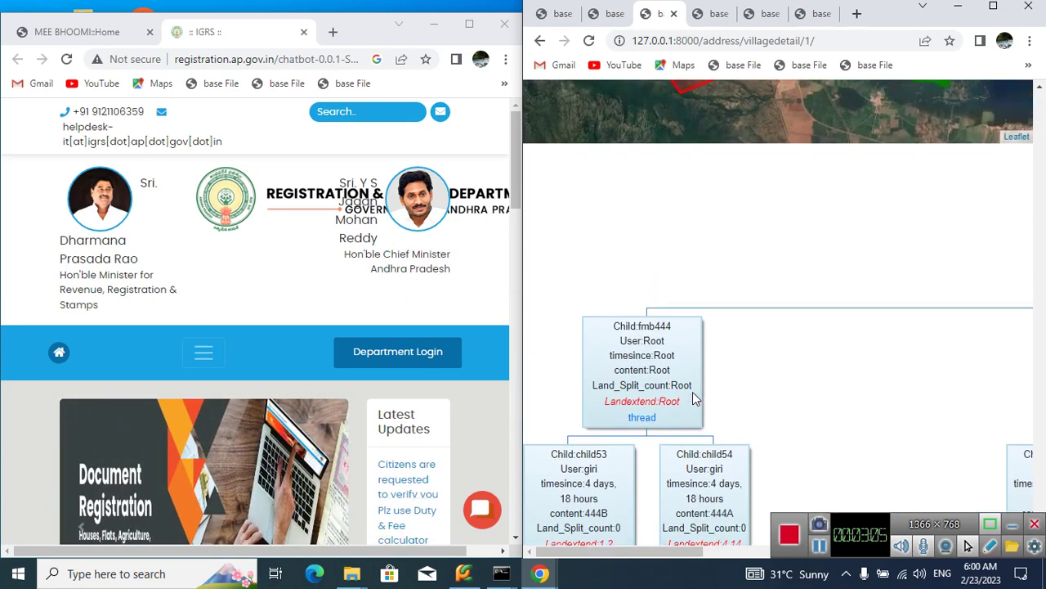
pyautogui.scroll(3, 693, 398)
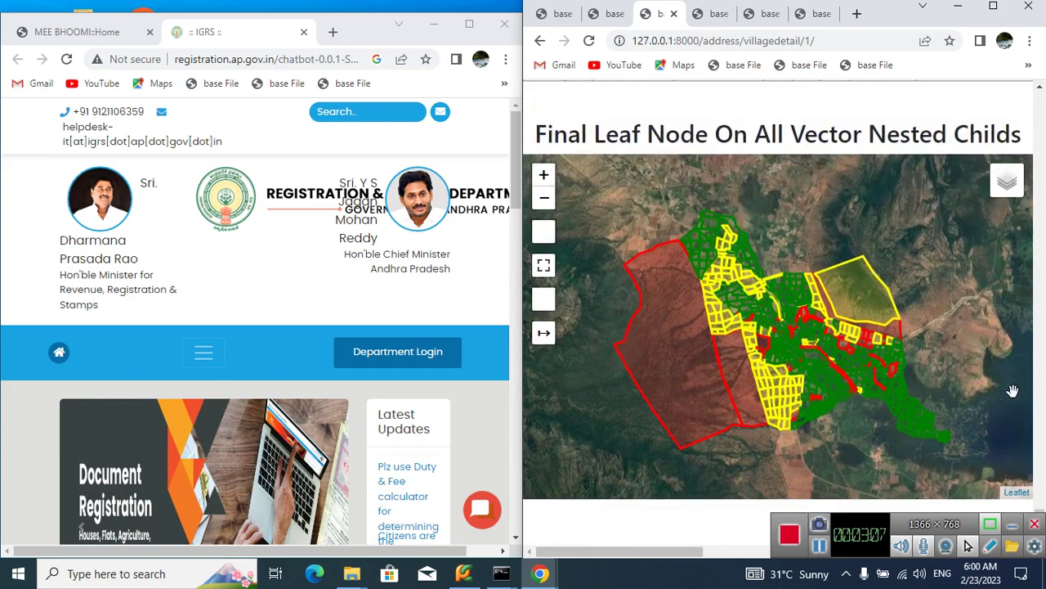
pyautogui.moveTo(1002, 168)
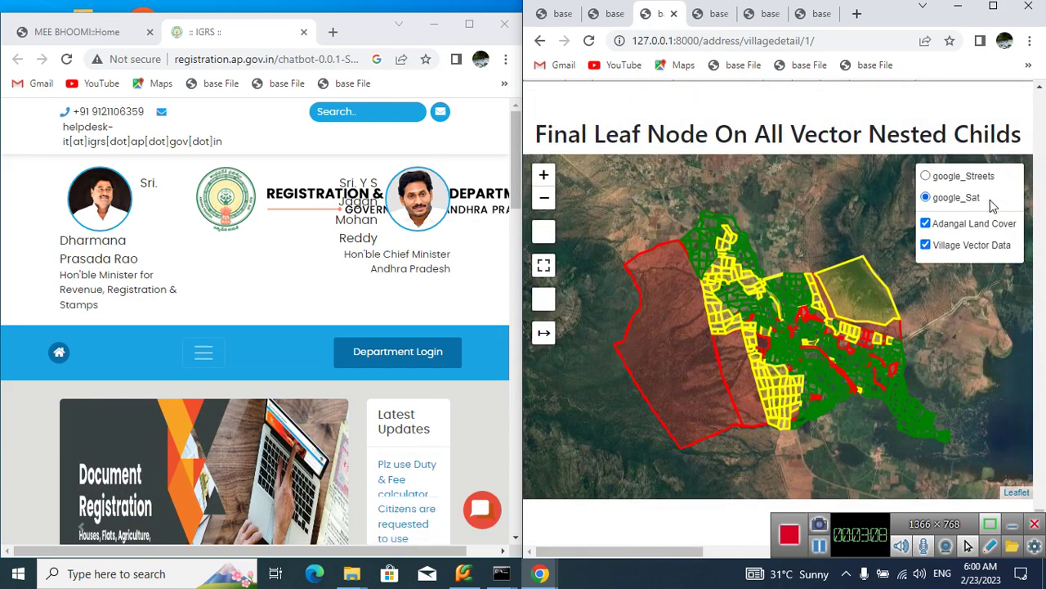
pyautogui.click(955, 249)
pyautogui.scroll(3, 874, 427)
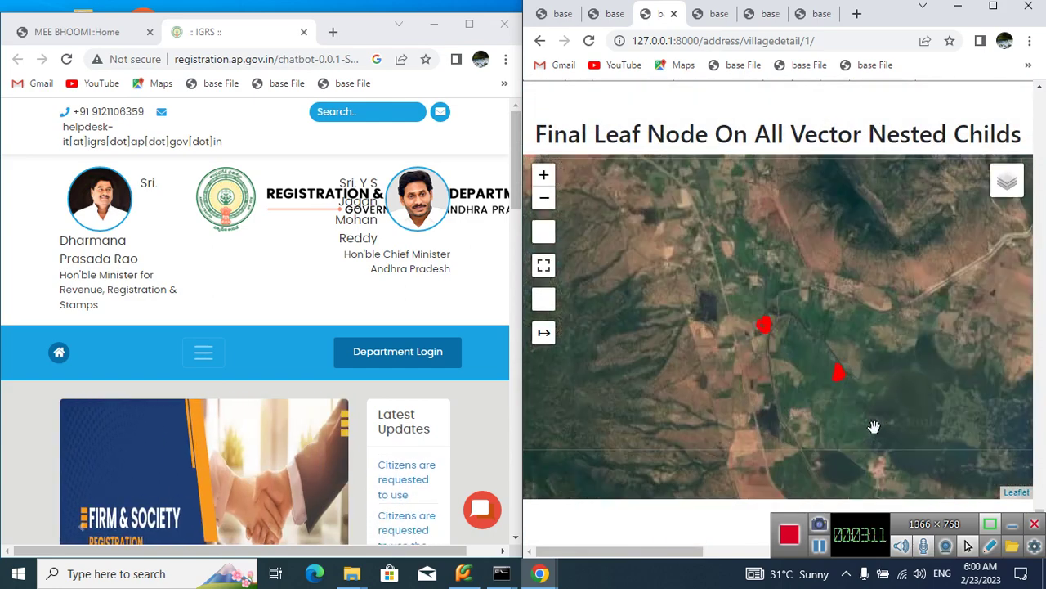
pyautogui.scroll(2, 707, 331)
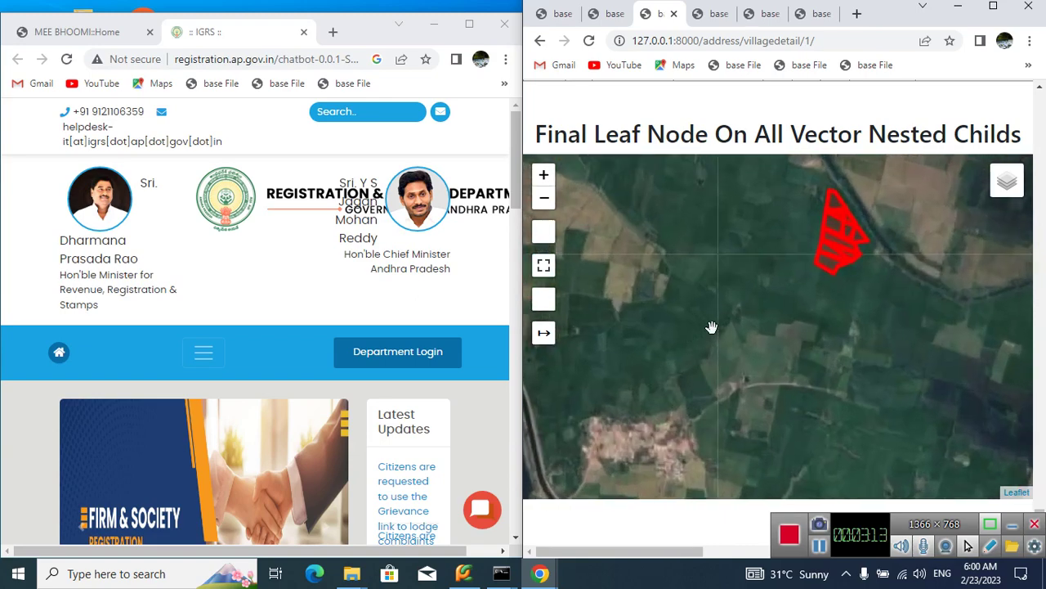
pyautogui.moveTo(724, 350); pyautogui.dragTo(694, 397)
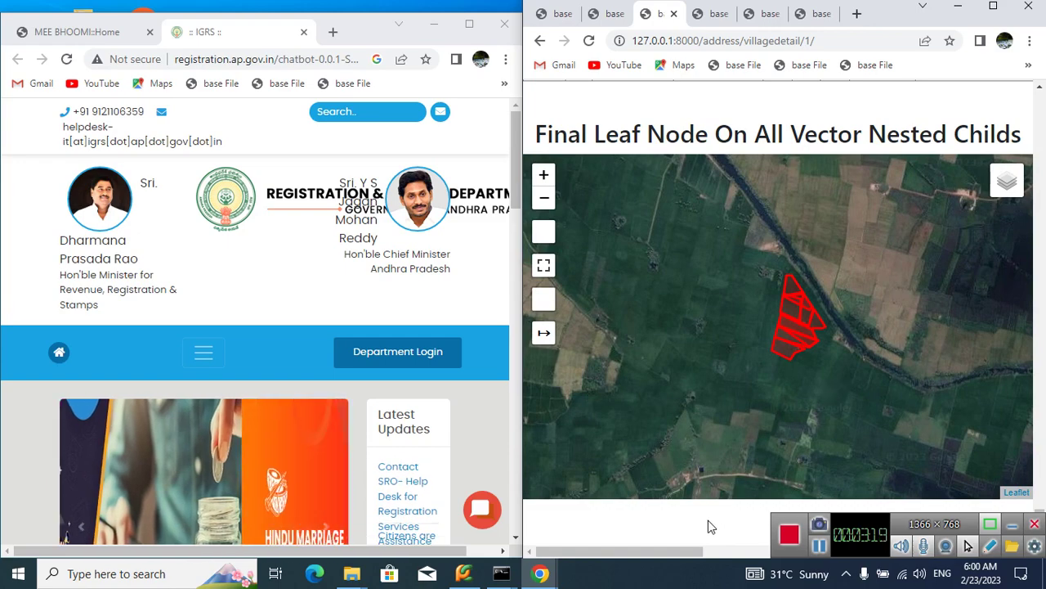
# Examine the second group of red parcels beside the canal and compare the mapped parcels with the fmb444 and fmb443 land-split trees
pyautogui.scroll(-2, 709, 520)
pyautogui.scroll(-4, 721, 507)
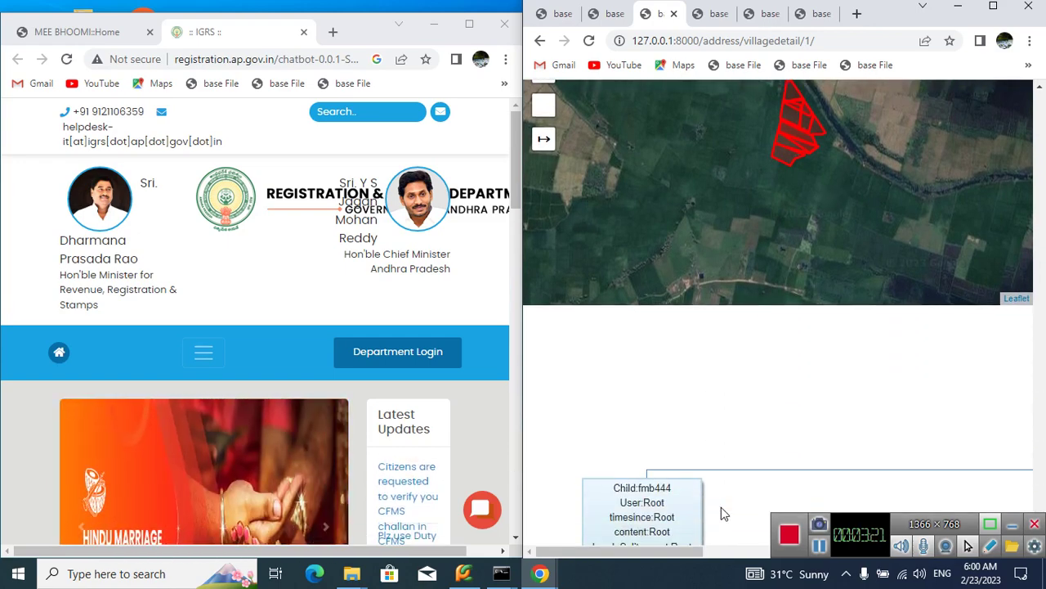
pyautogui.scroll(3, 728, 488)
pyautogui.scroll(3, 731, 490)
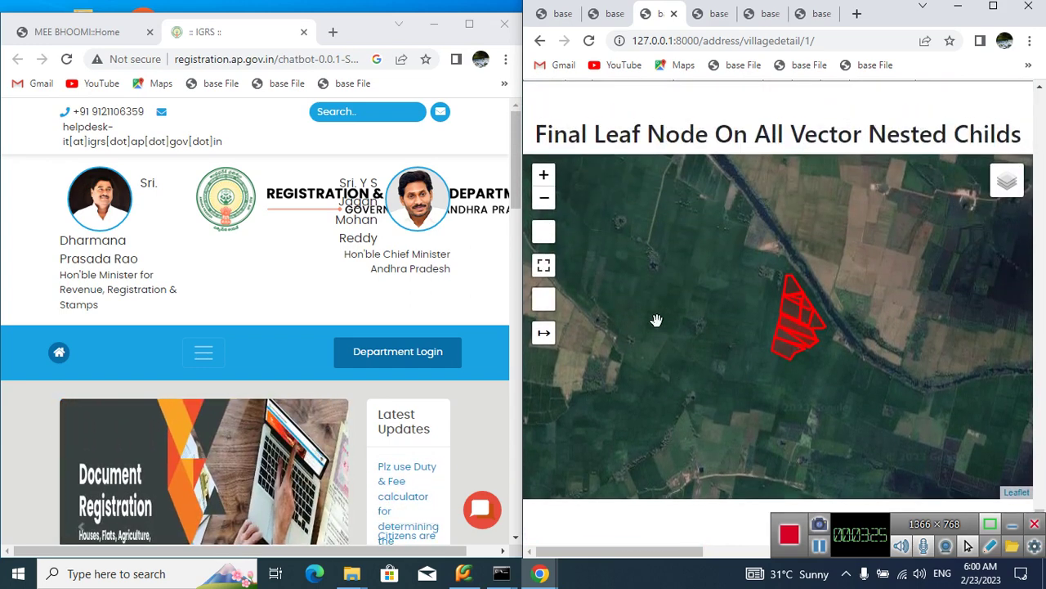
pyautogui.moveTo(656, 320); pyautogui.dragTo(889, 490)
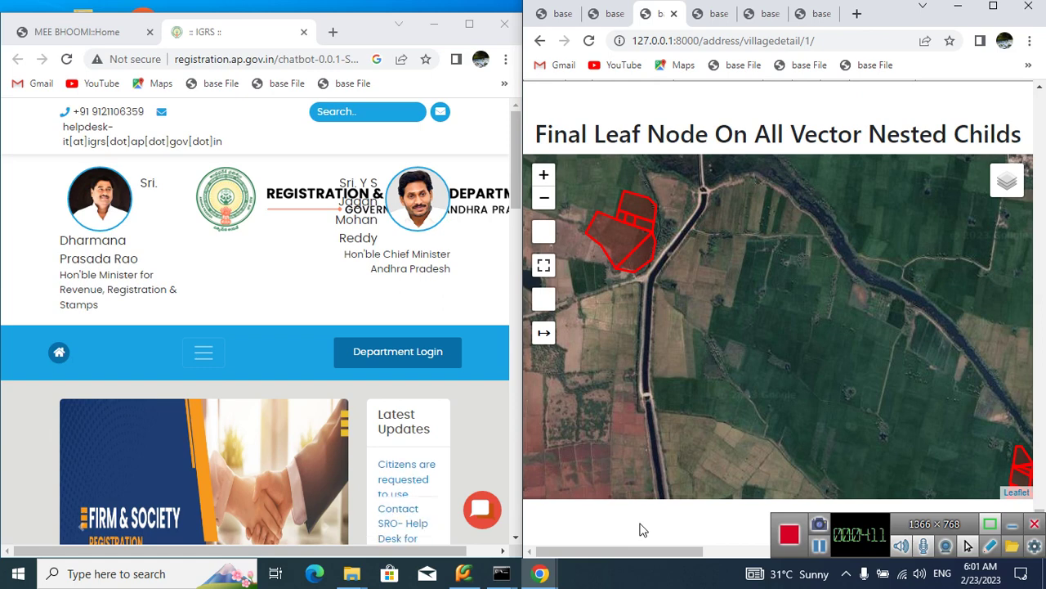
pyautogui.scroll(-2, 641, 529)
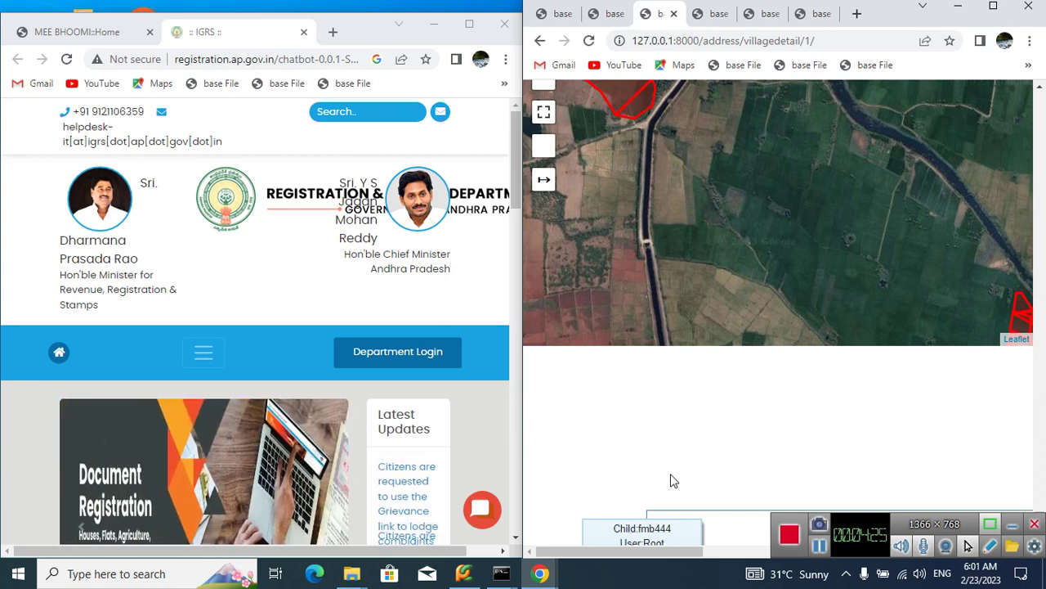
pyautogui.scroll(-4, 671, 480)
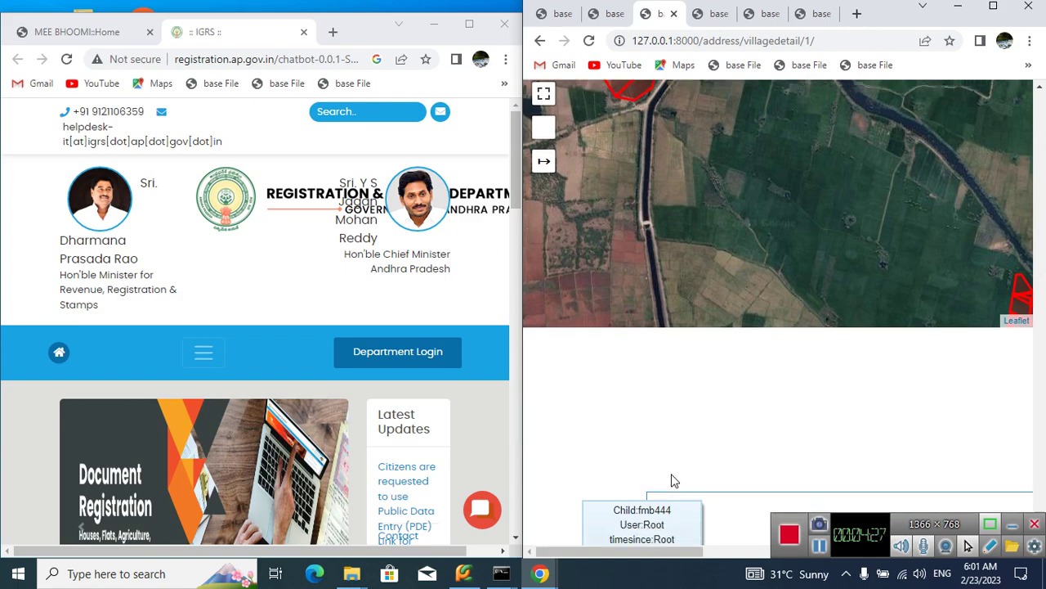
pyautogui.scroll(4, 670, 481)
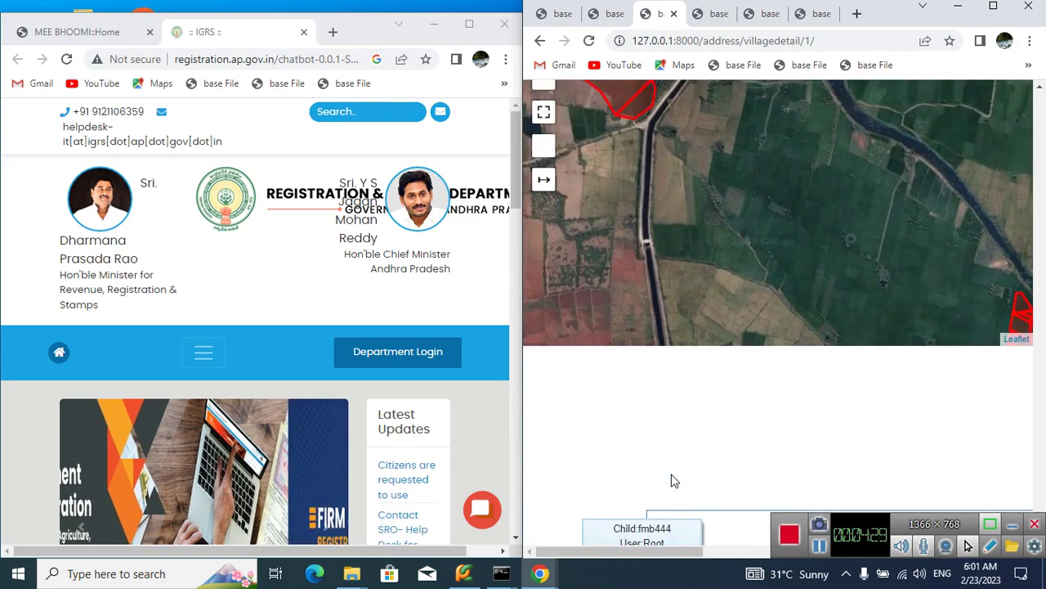
pyautogui.scroll(-5, 670, 480)
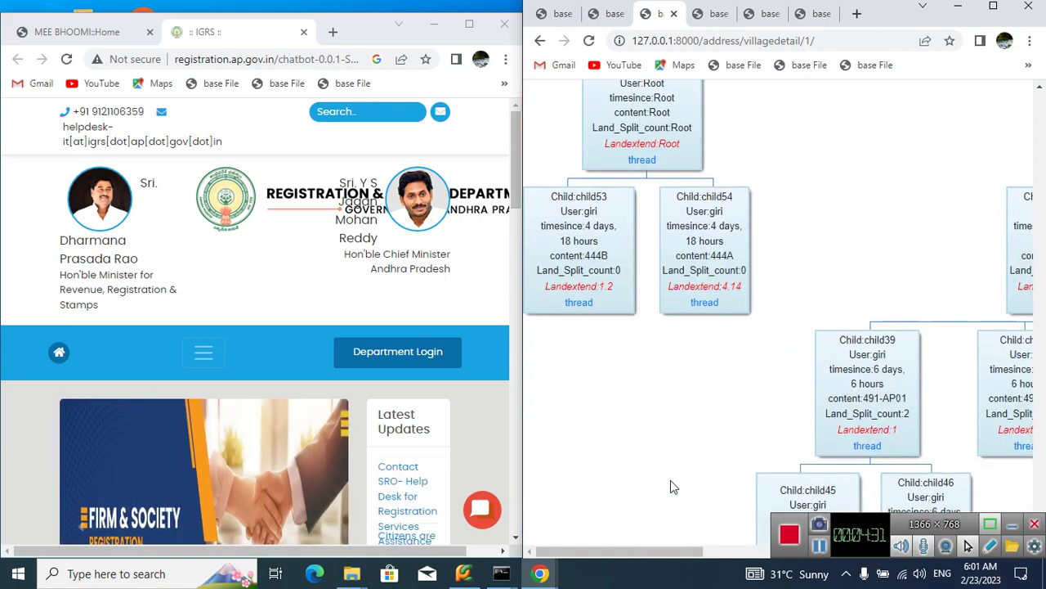
pyautogui.scroll(3, 670, 479)
pyautogui.scroll(3, 672, 487)
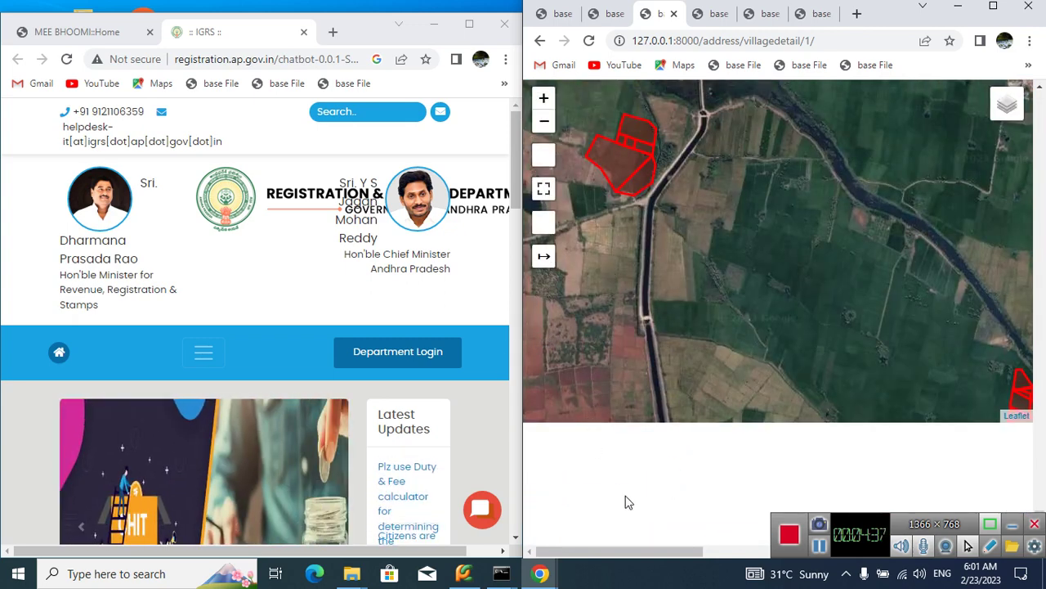
pyautogui.scroll(-3, 628, 500)
pyautogui.scroll(-3, 628, 501)
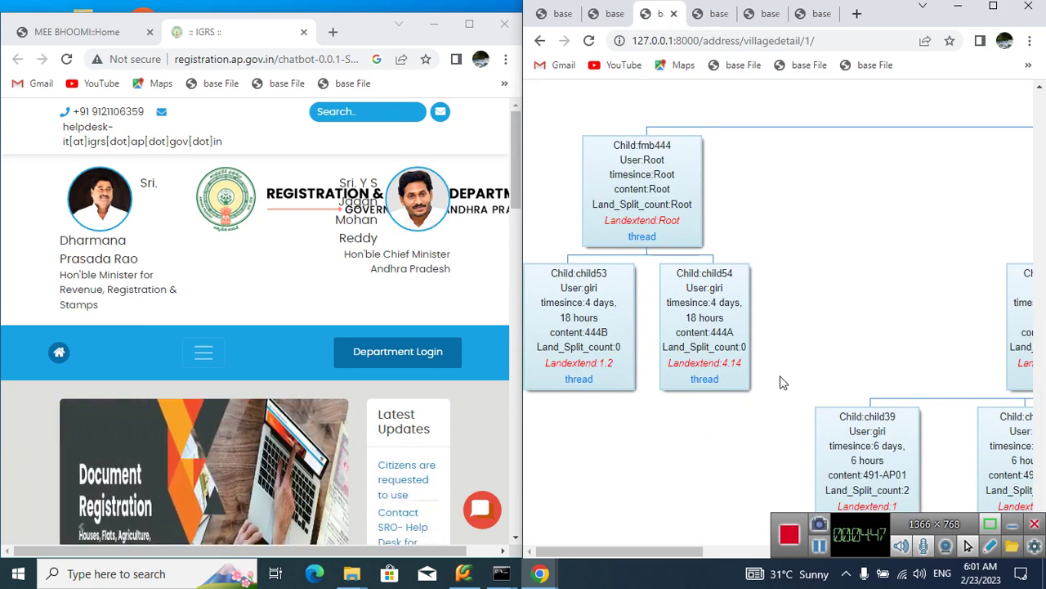
pyautogui.hscroll(5, 781, 383)
pyautogui.hscroll(5, 781, 382)
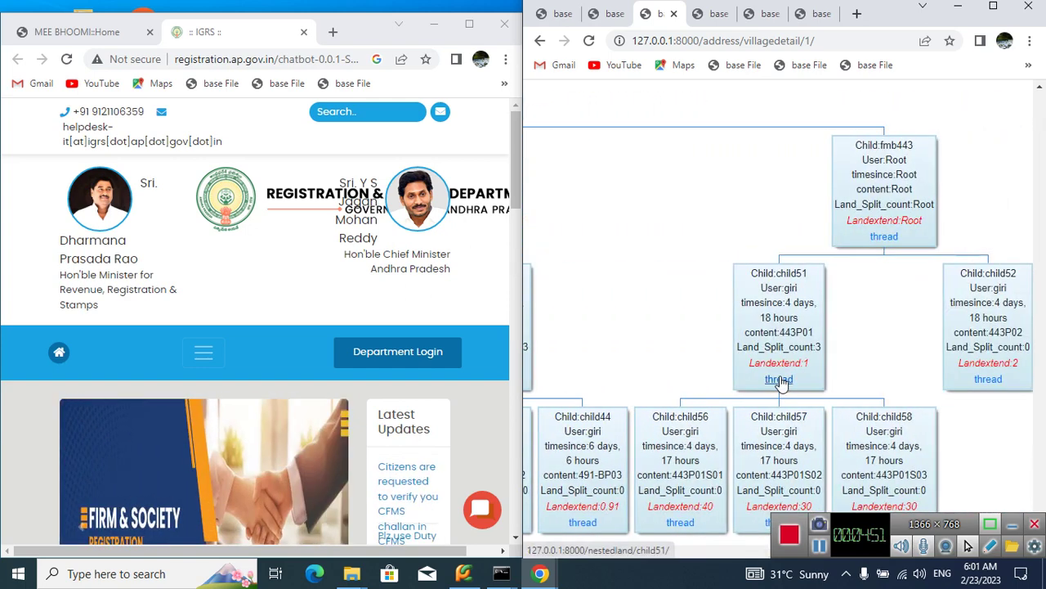
pyautogui.hscroll(-10, 780, 383)
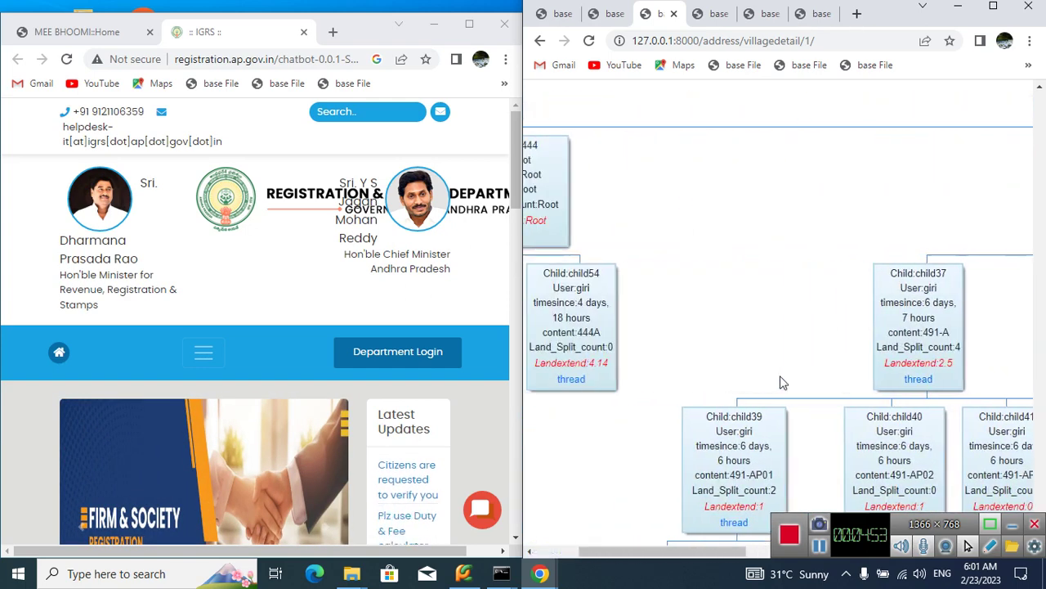
pyautogui.scroll(5, 782, 381)
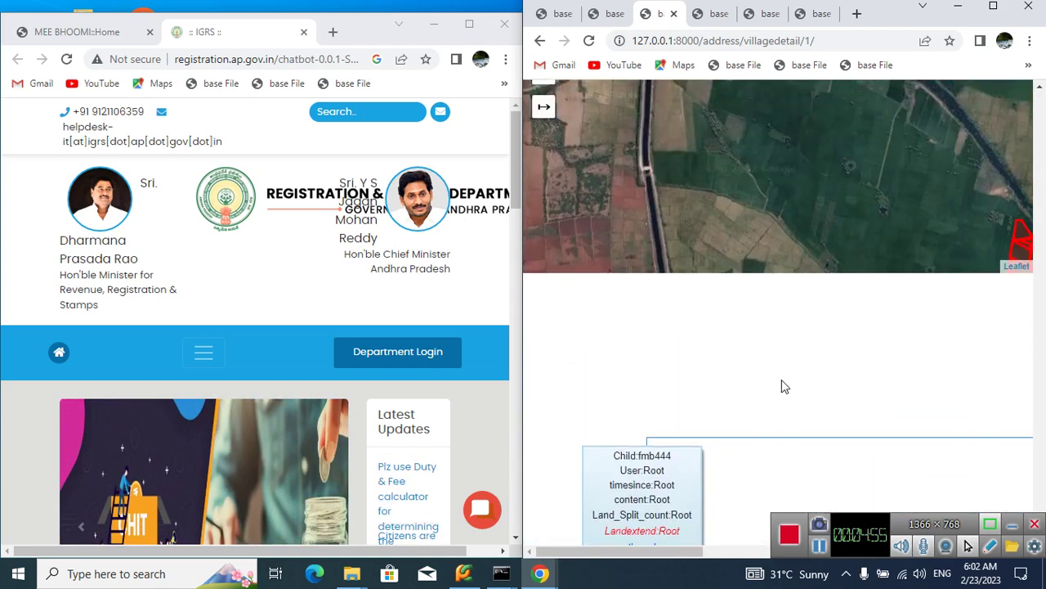
# Compare the mapped parcels with the land-split tree, examining the fmb444 branch and the 491-A children under fmb491
pyautogui.scroll(2, 782, 382)
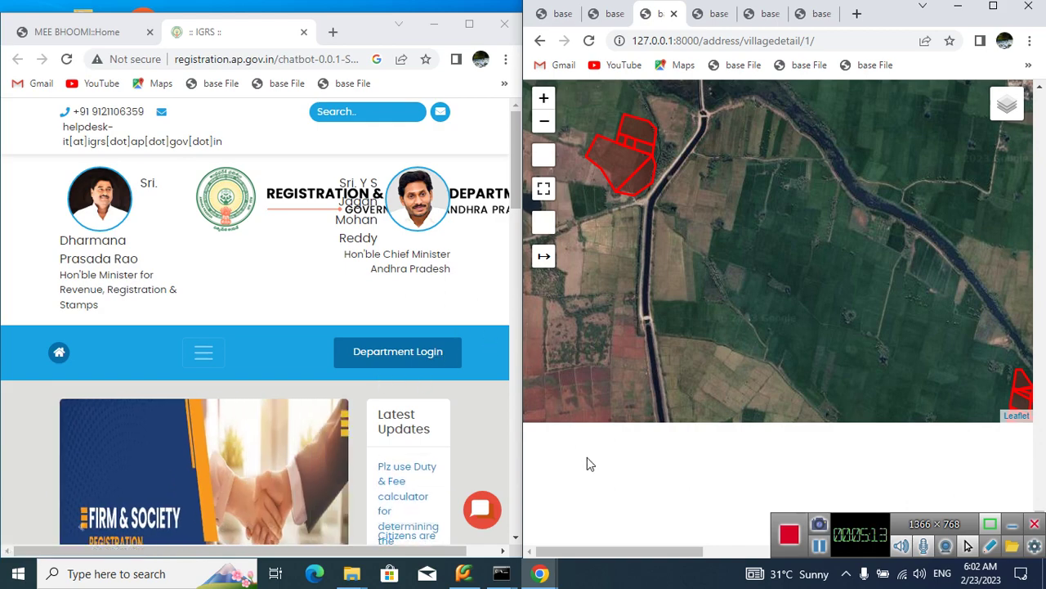
pyautogui.scroll(-8, 587, 463)
pyautogui.scroll(1, 768, 332)
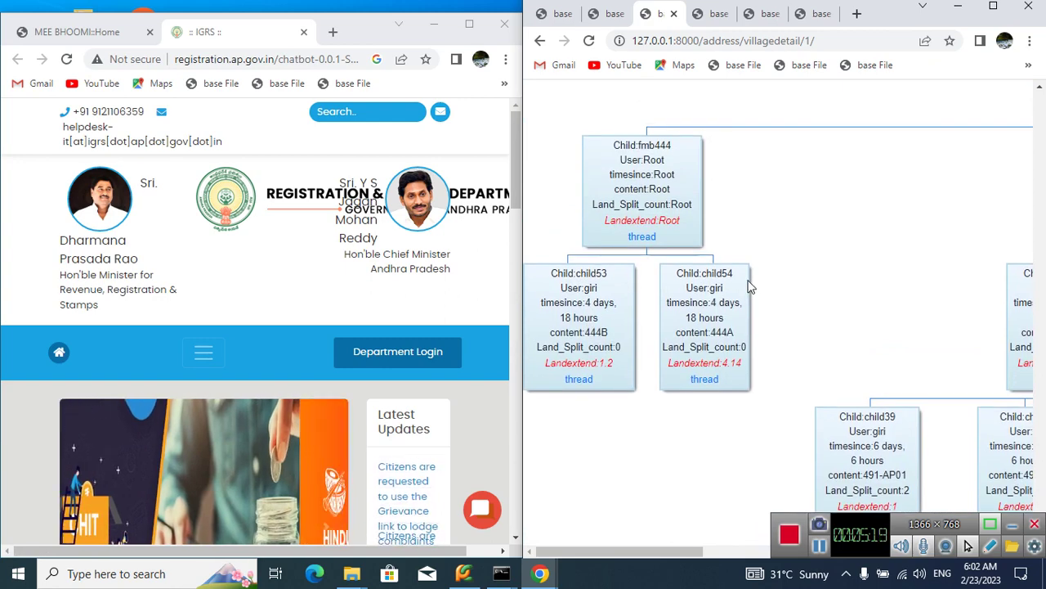
pyautogui.scroll(-2, 906, 227)
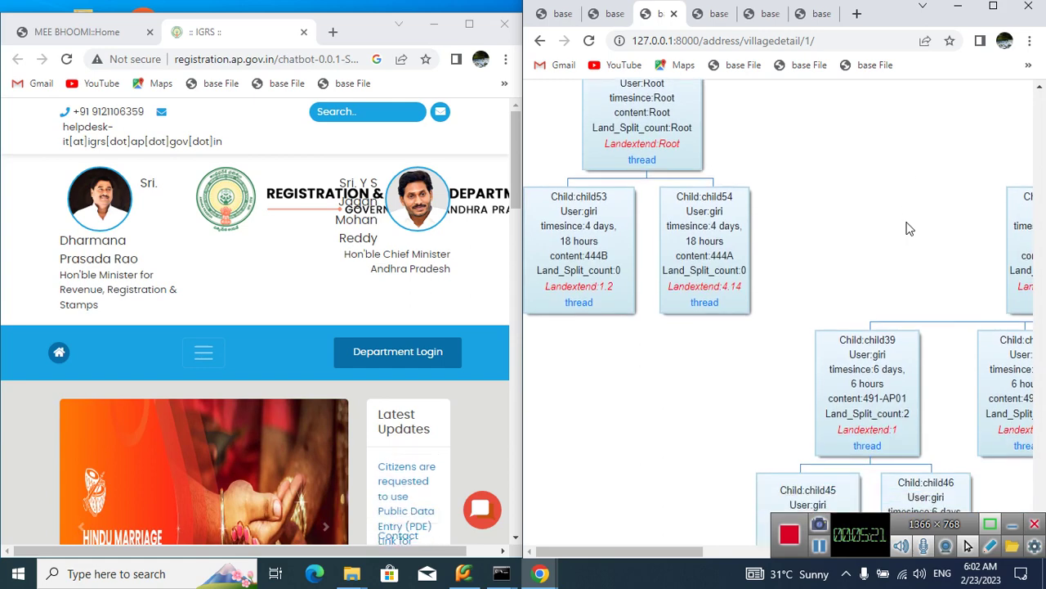
pyautogui.hscroll(3, 910, 229)
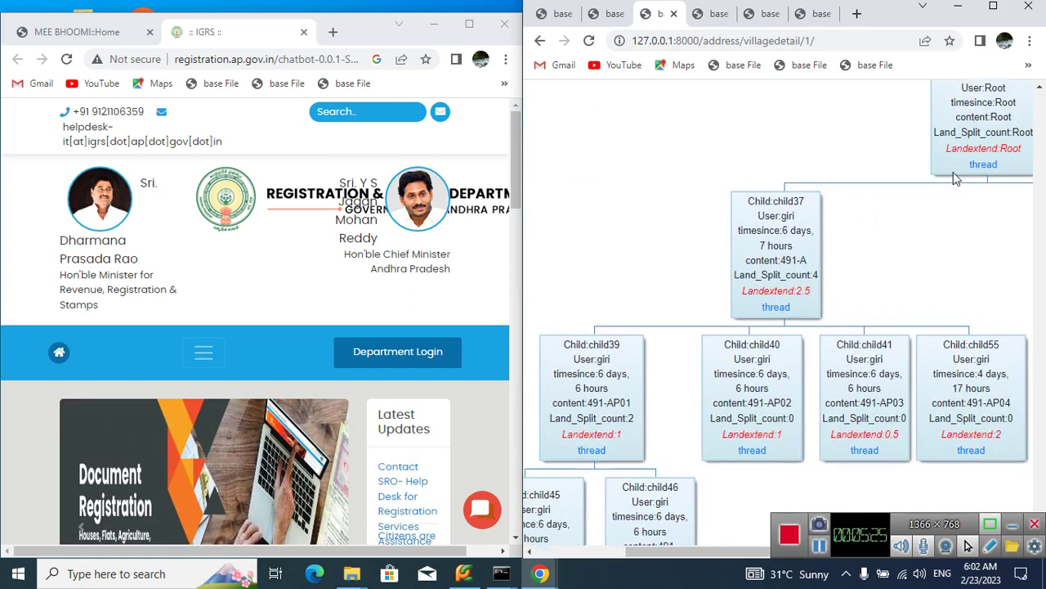
pyautogui.scroll(2, 955, 178)
pyautogui.scroll(1, 970, 260)
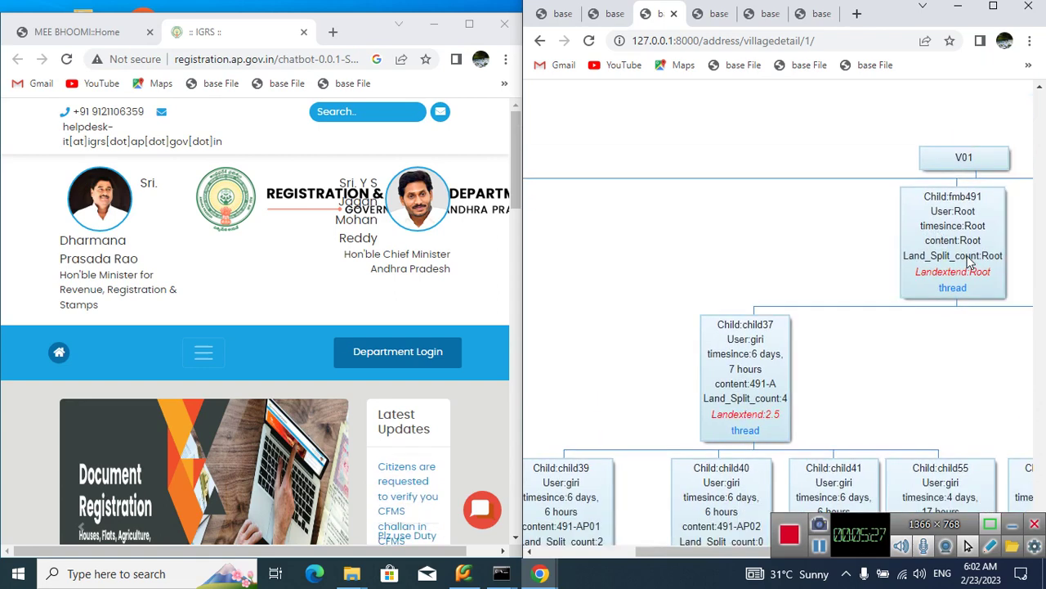
pyautogui.hscroll(2, 970, 260)
pyautogui.scroll(-1, 969, 262)
pyautogui.hscroll(1, 970, 259)
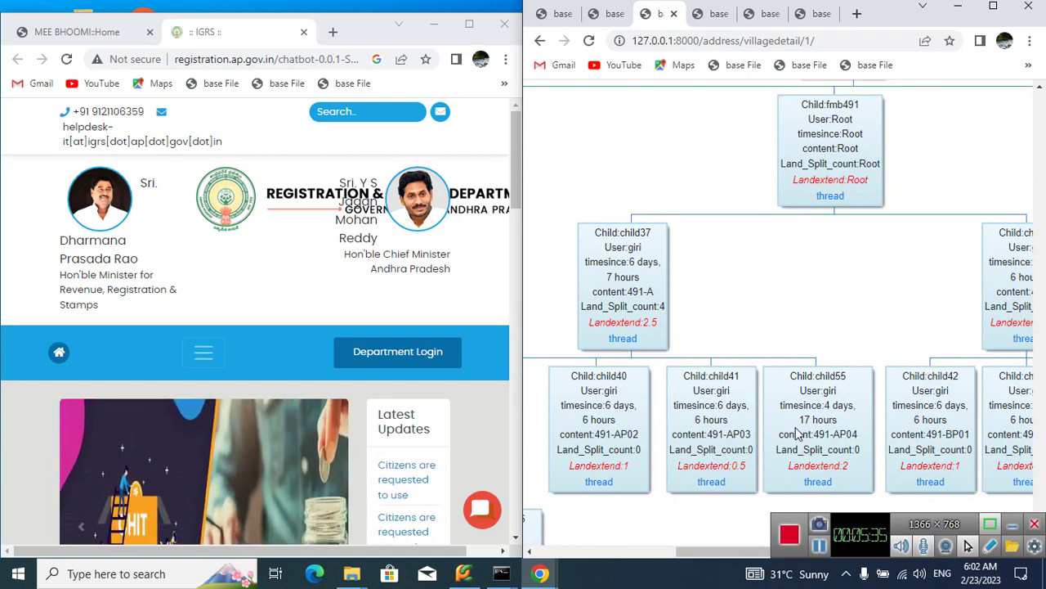
pyautogui.hscroll(-2, 587, 439)
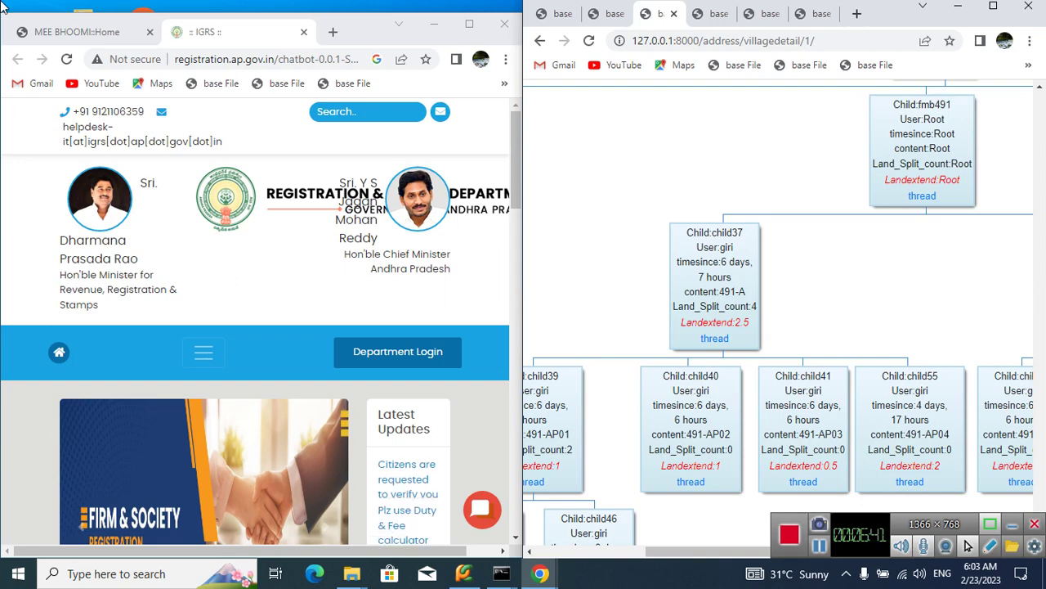
# Show the MEE BHOOMI site and return to IGRS, then examine the 491-B and 443P01 branches of the village tree
pyautogui.click(77, 32)
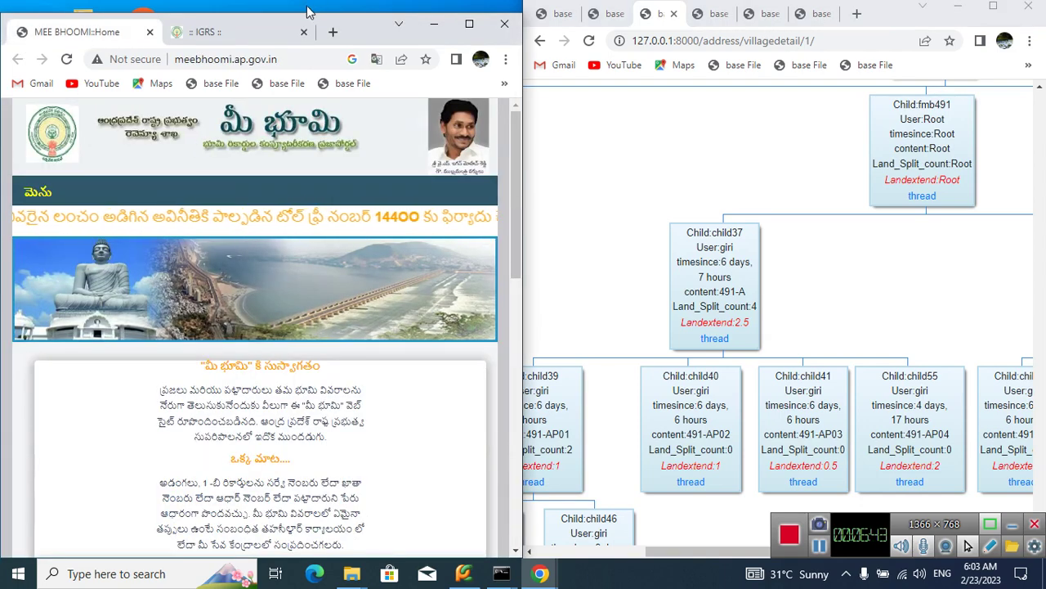
pyautogui.click(242, 33)
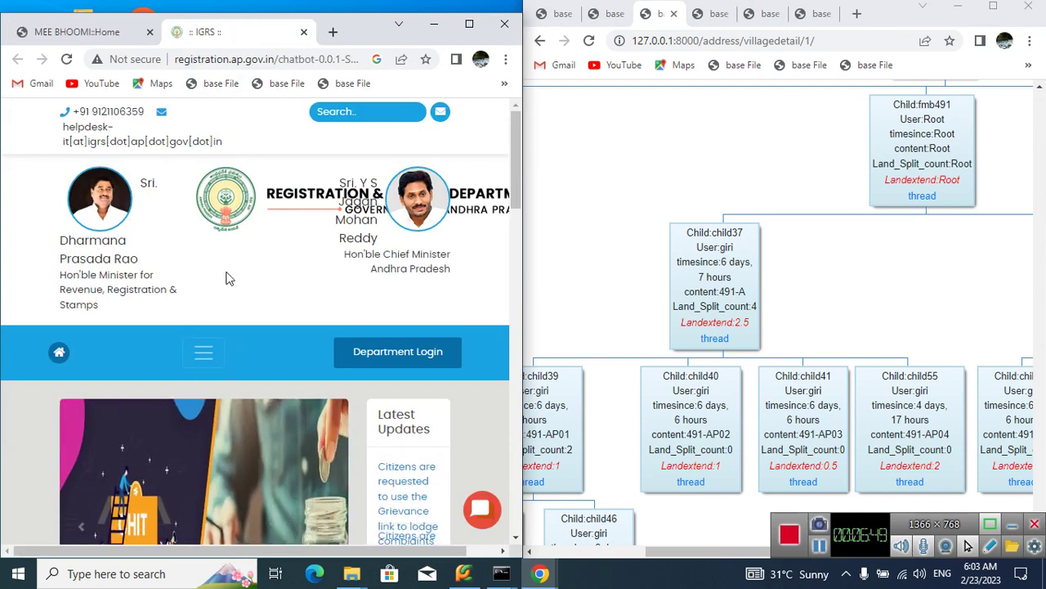
pyautogui.scroll(-1, 245, 285)
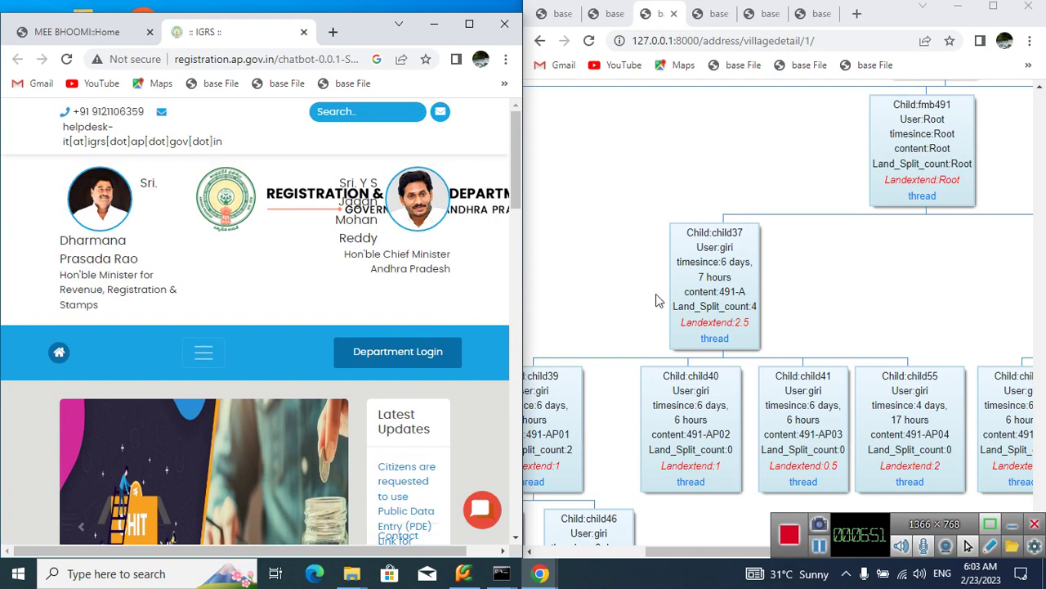
pyautogui.click(828, 330)
pyautogui.hscroll(5, 829, 330)
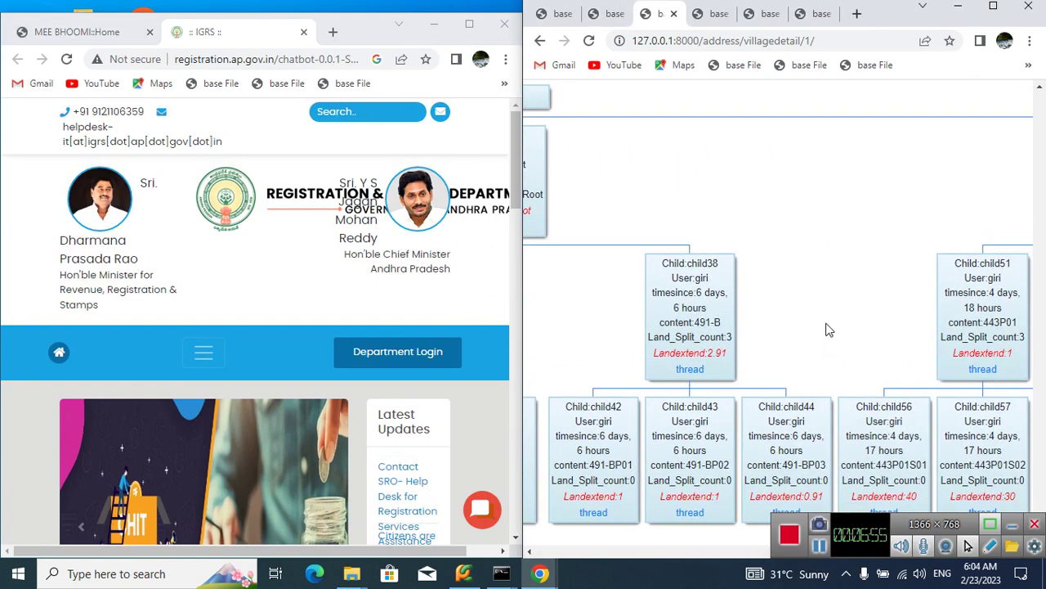
# Return to the mandal detail page and open village V02's detail page in a new tab
pyautogui.hotkey('ctrl', 'shift', 'Tab')
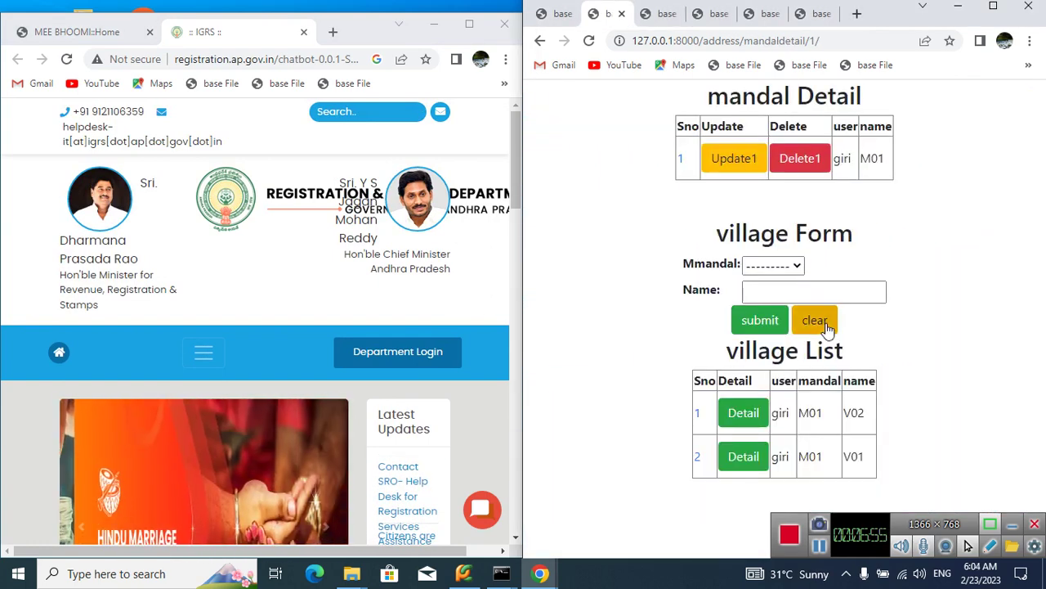
pyautogui.doubleClick(859, 421)
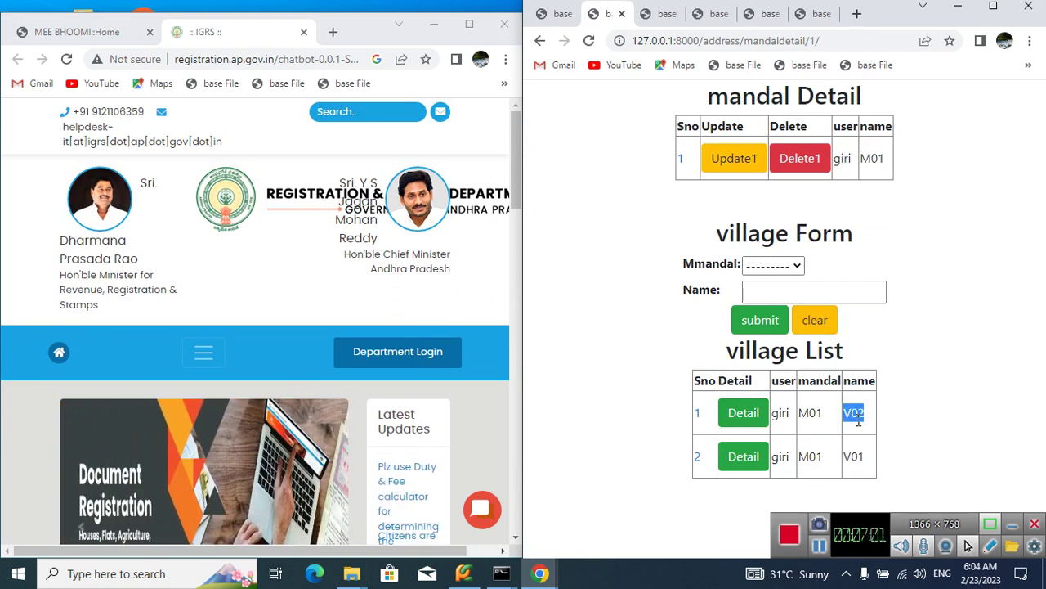
pyautogui.rightClick(734, 421)
pyautogui.click(746, 427)
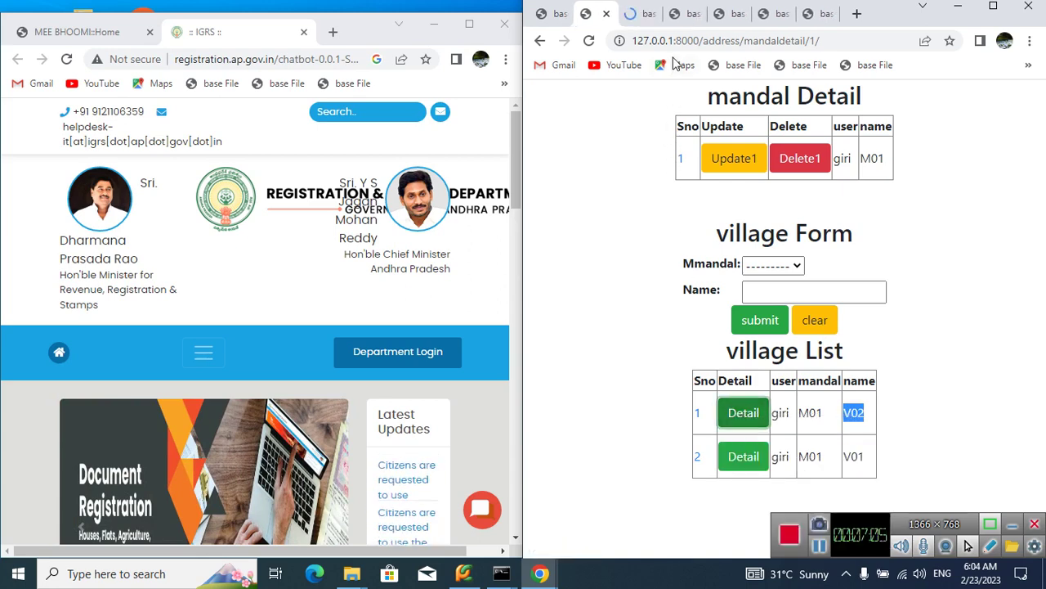
pyautogui.click(641, 14)
# Set the V02 village map to the google_Sat base layer and inspect the red parcel beside the settlement
pyautogui.moveTo(1011, 383)
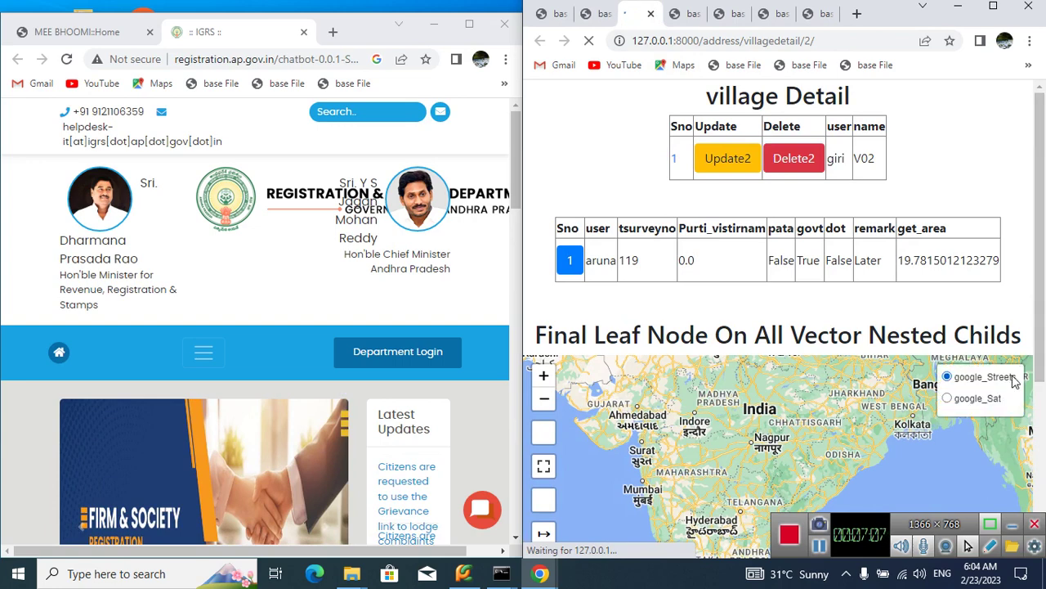
pyautogui.click(973, 399)
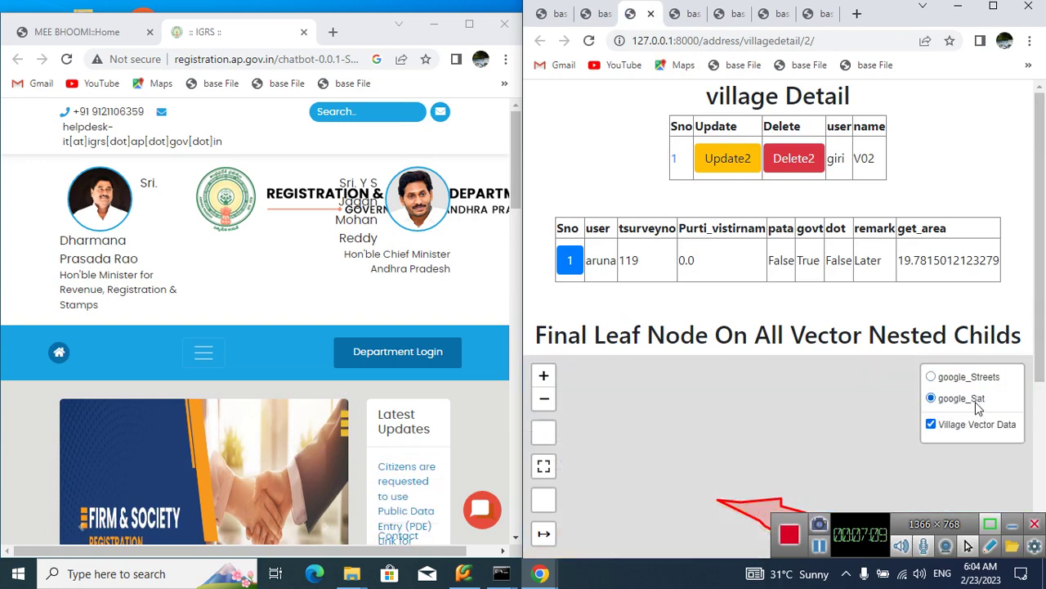
pyautogui.moveTo(881, 442); pyautogui.dragTo(813, 363)
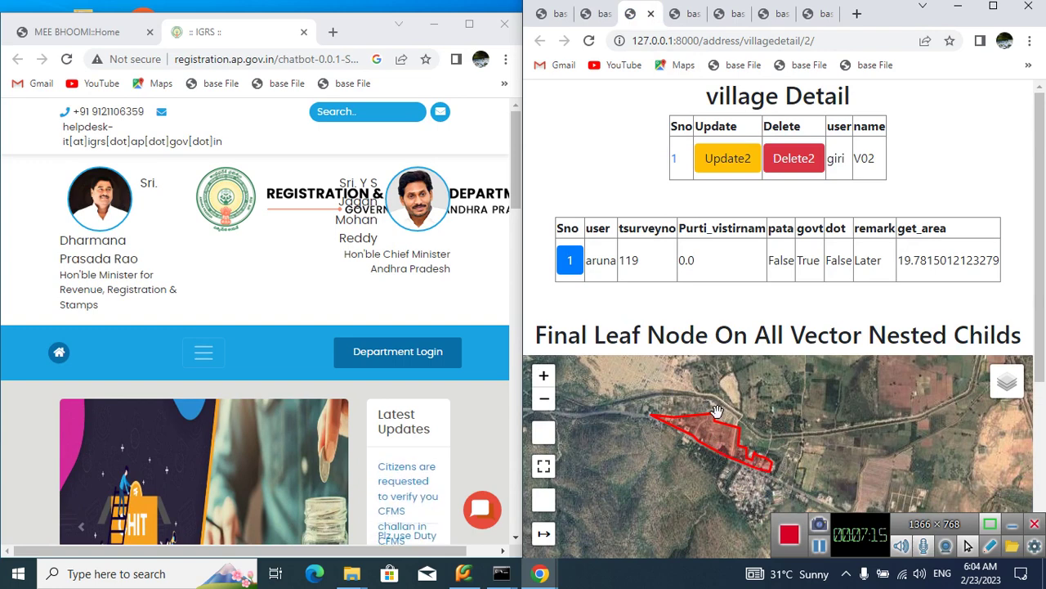
pyautogui.moveTo(1038, 367); pyautogui.dragTo(1032, 489)
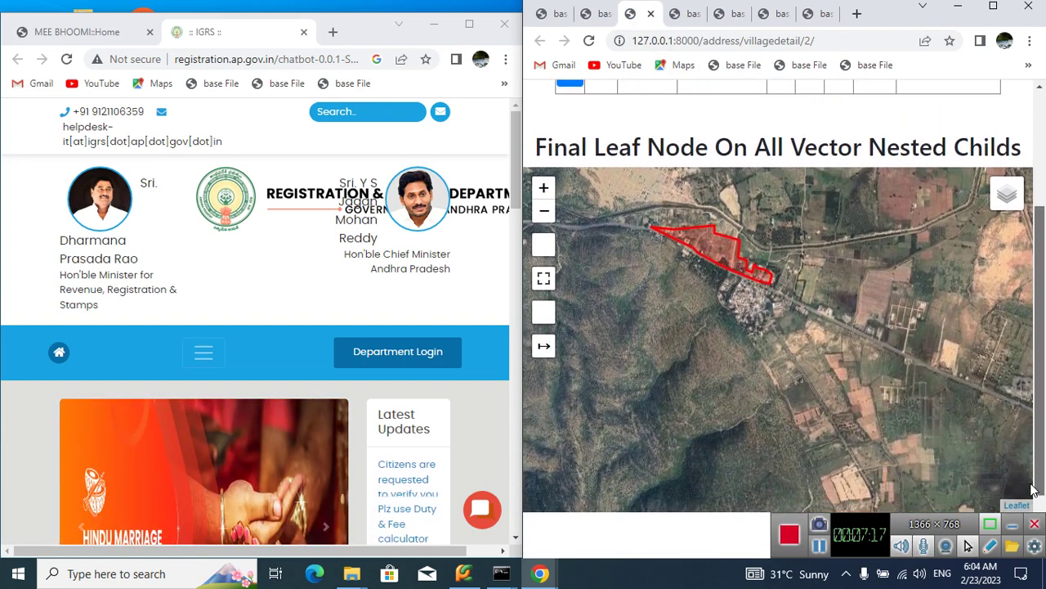
pyautogui.scroll(-2, 1033, 489)
pyautogui.moveTo(999, 120)
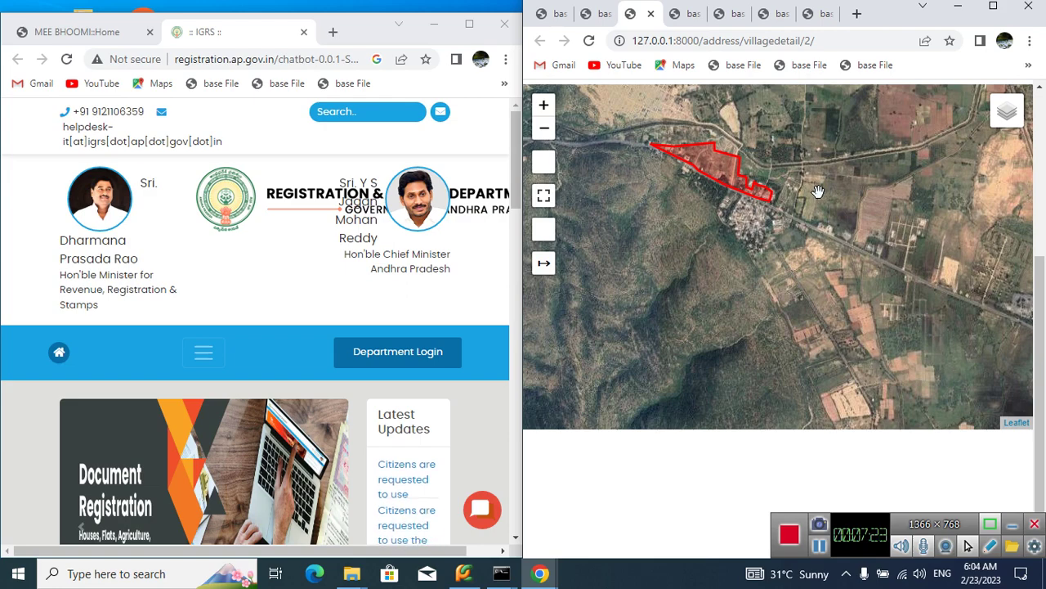
# Go back through the mandal and V01 village pages to the FMB 491 detail page and review its Landbound map and 491-A and 491-B entries
pyautogui.click(610, 10)
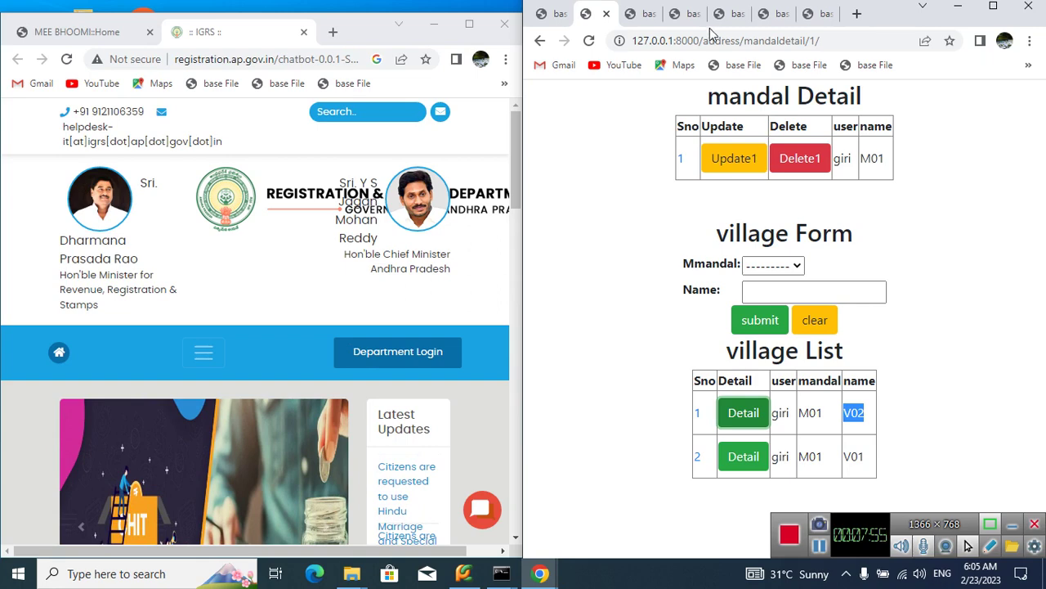
pyautogui.click(666, 14)
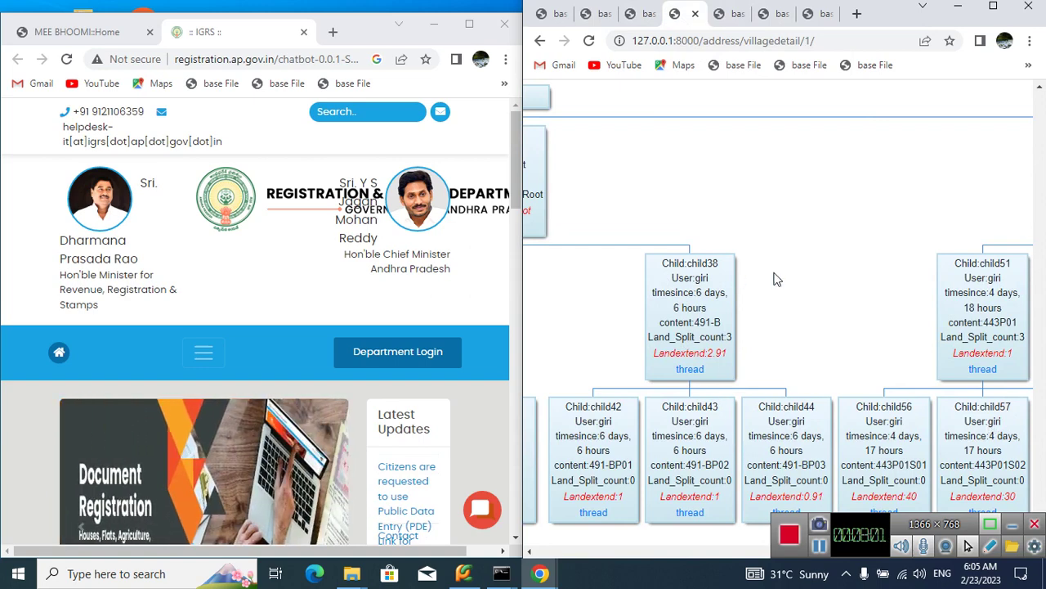
pyautogui.click(732, 14)
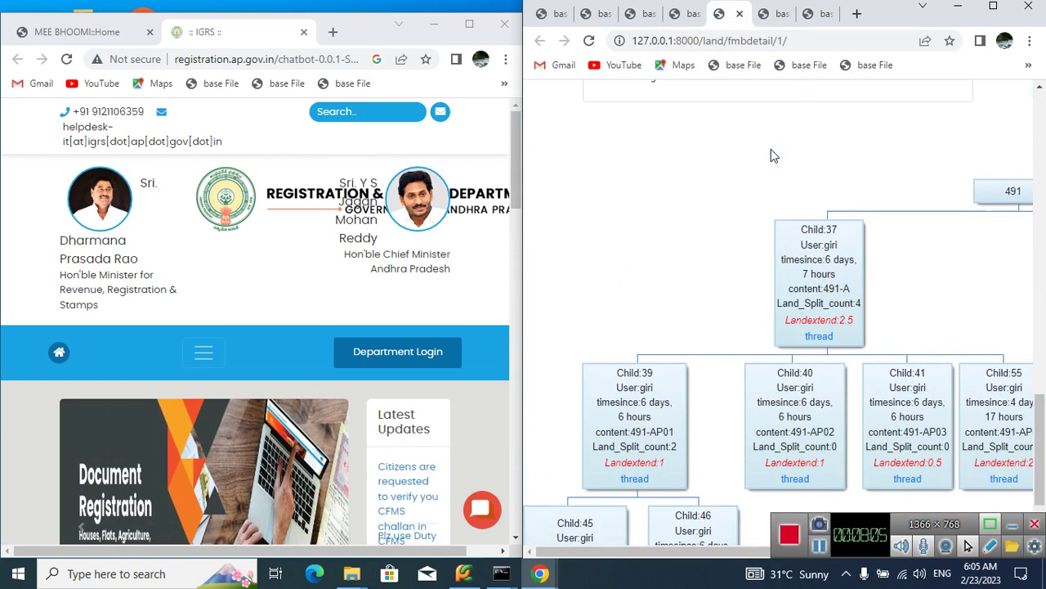
pyautogui.scroll(7, 771, 163)
pyautogui.scroll(5, 769, 203)
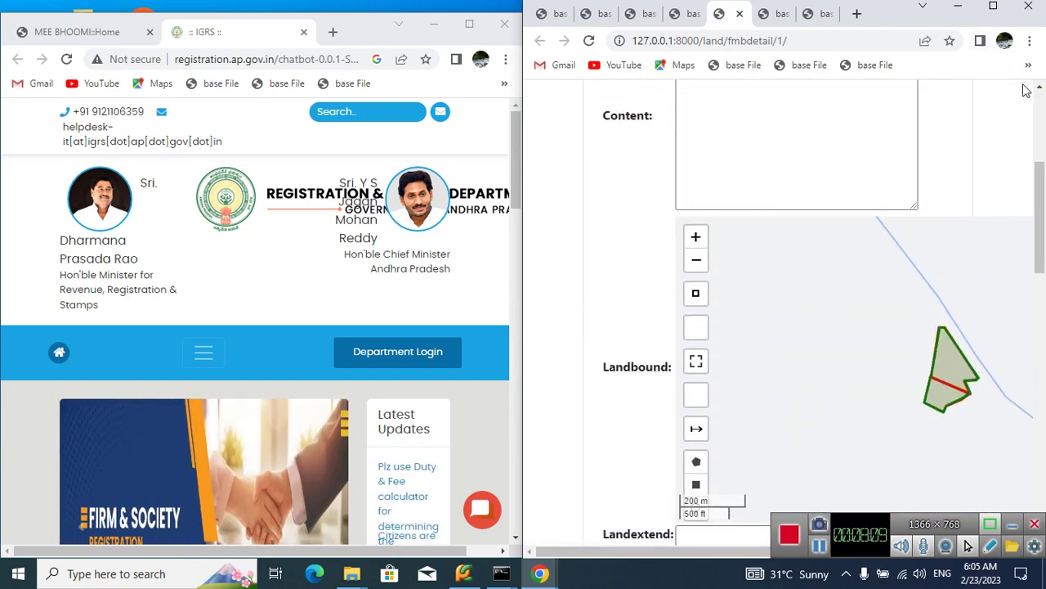
pyautogui.scroll(-5, 701, 448)
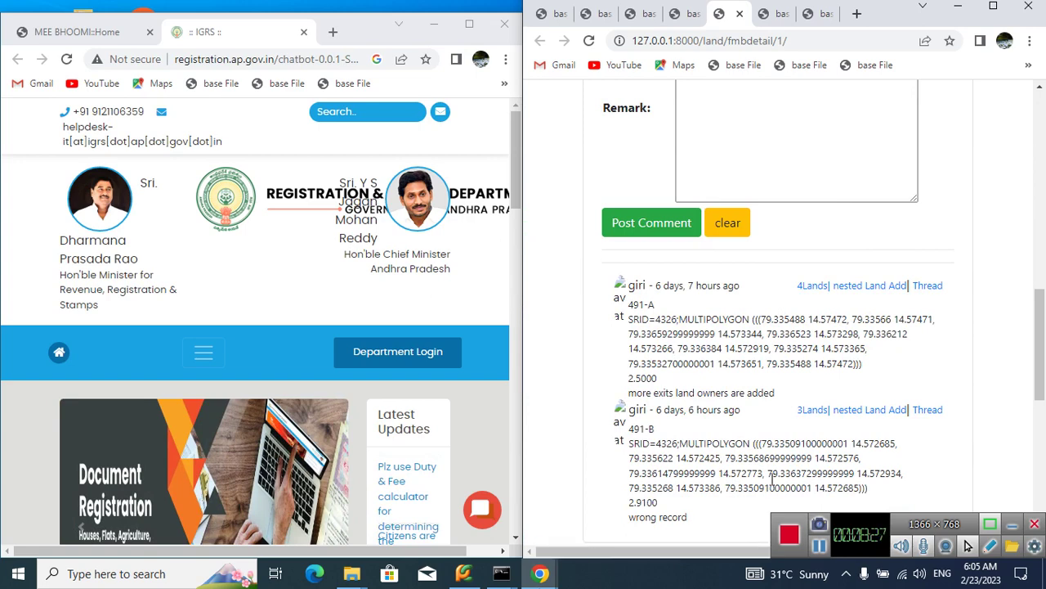
pyautogui.scroll(-2, 702, 448)
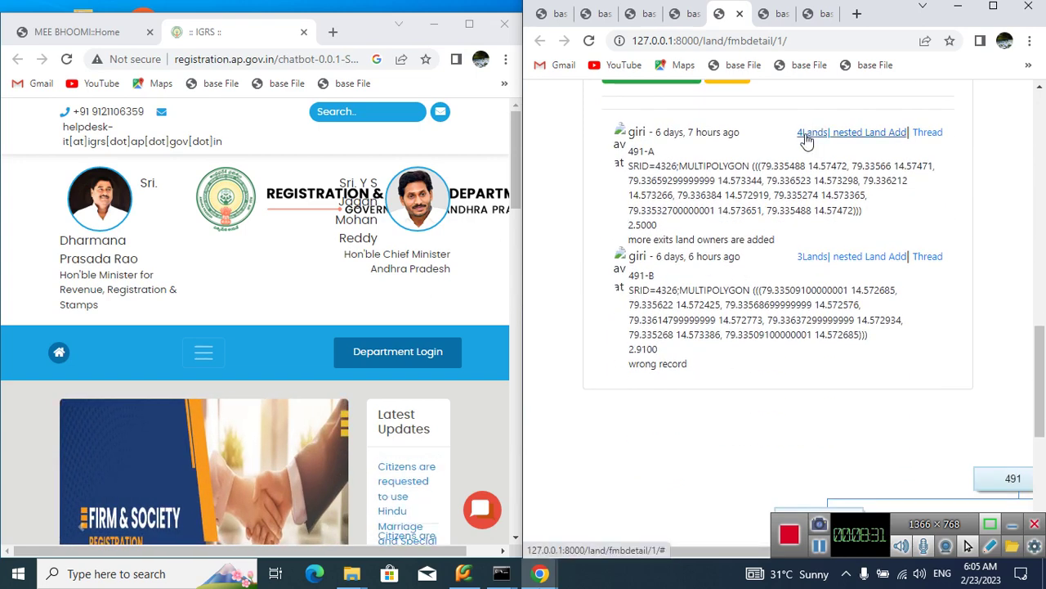
# Open the thread of land 491-A in a new tab and bring its whole Landbound map into view
pyautogui.rightClick(929, 133)
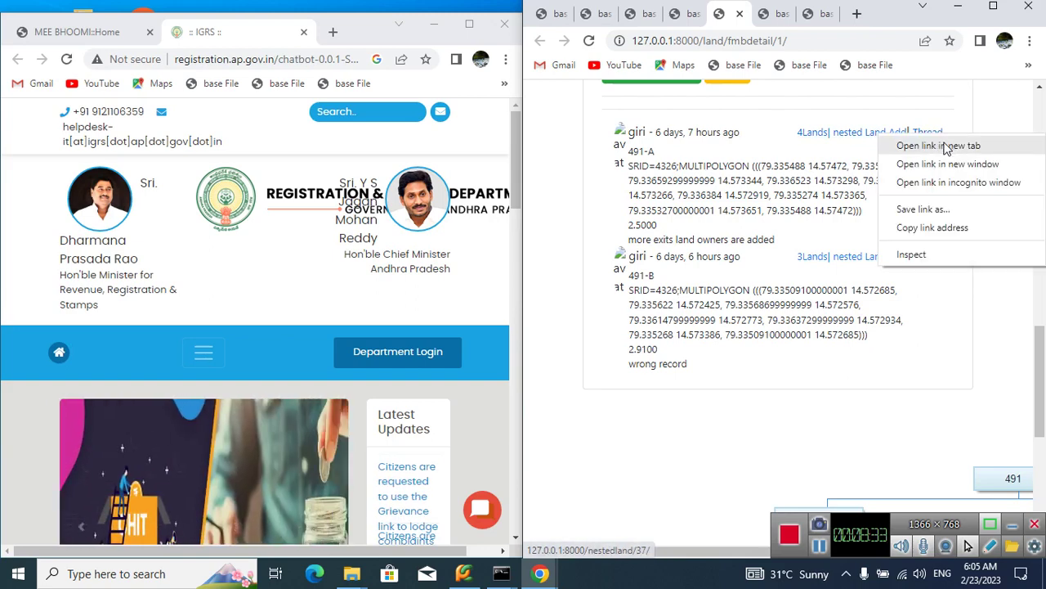
pyautogui.click(946, 144)
pyautogui.click(743, 14)
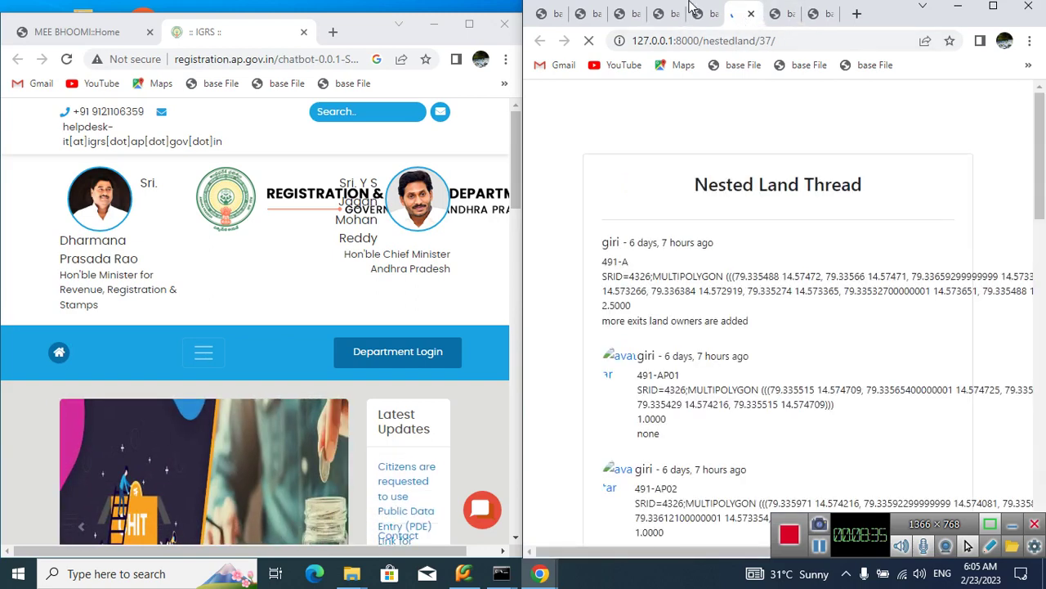
pyautogui.scroll(-10, 645, 368)
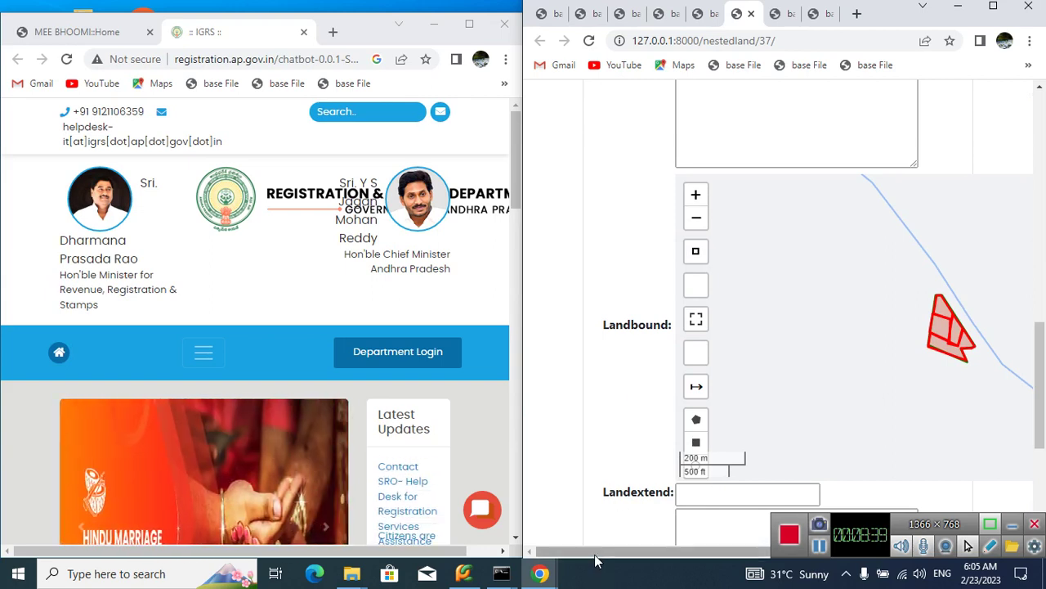
pyautogui.moveTo(596, 551); pyautogui.dragTo(727, 551)
# Toggle the Child Splited Layer Land and New Added Land Cover layers off and back on to compare the parent boundary with its splits
pyautogui.moveTo(1011, 260)
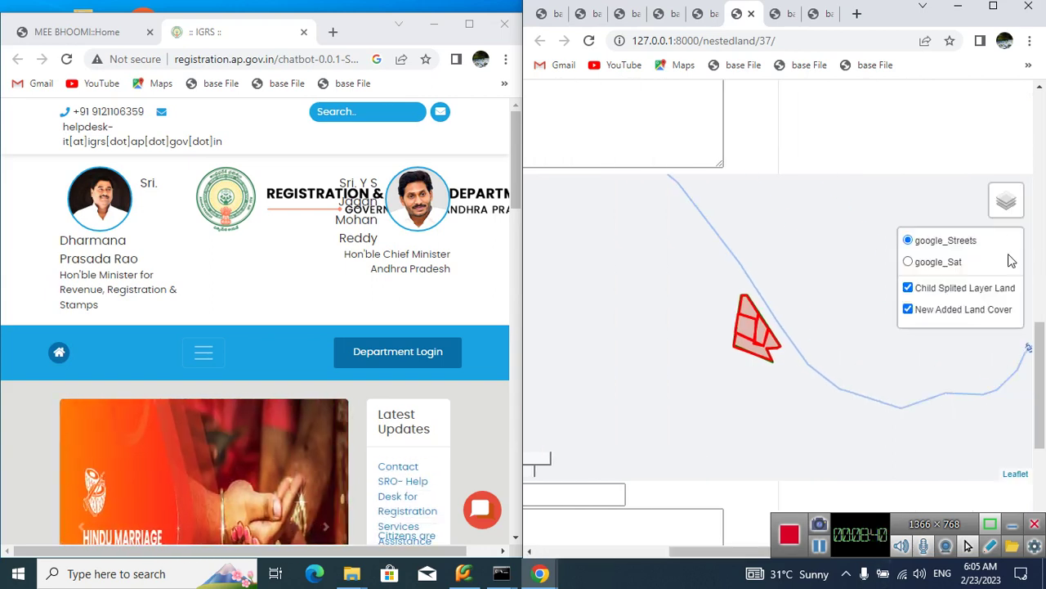
pyautogui.click(947, 293)
pyautogui.click(947, 294)
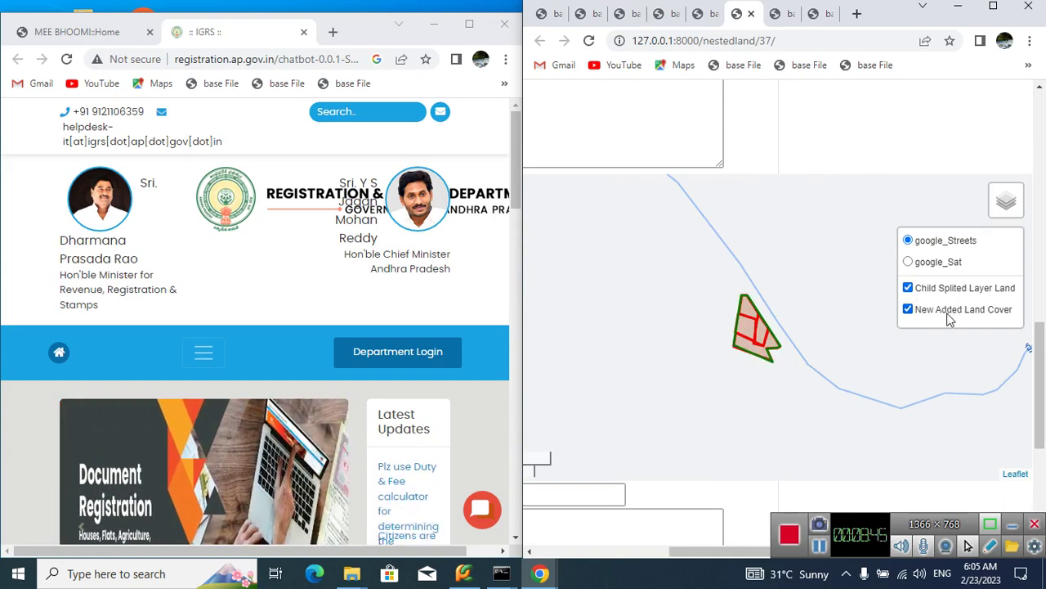
pyautogui.click(948, 316)
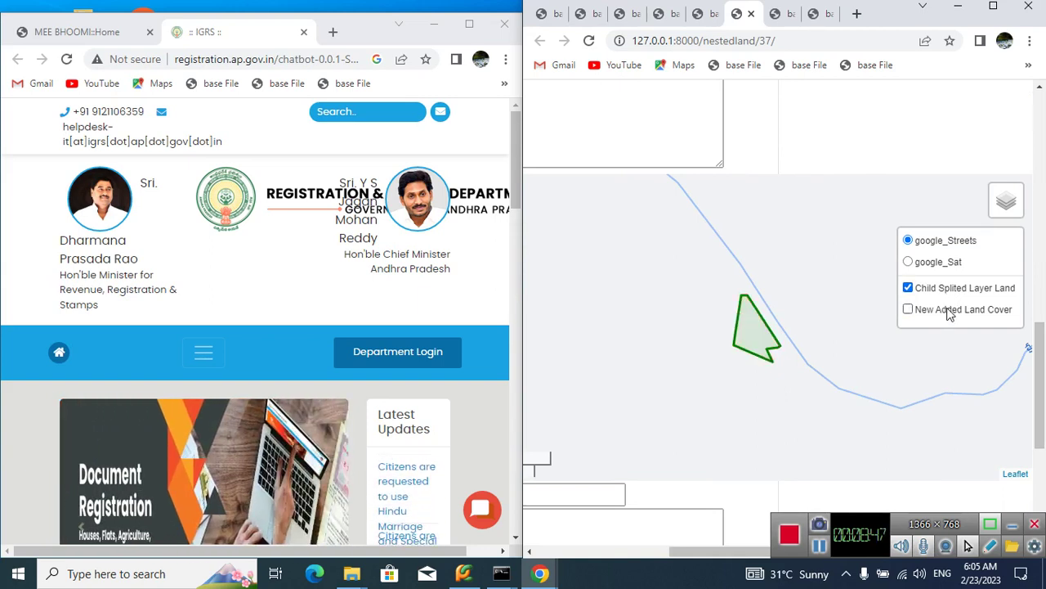
pyautogui.click(1004, 315)
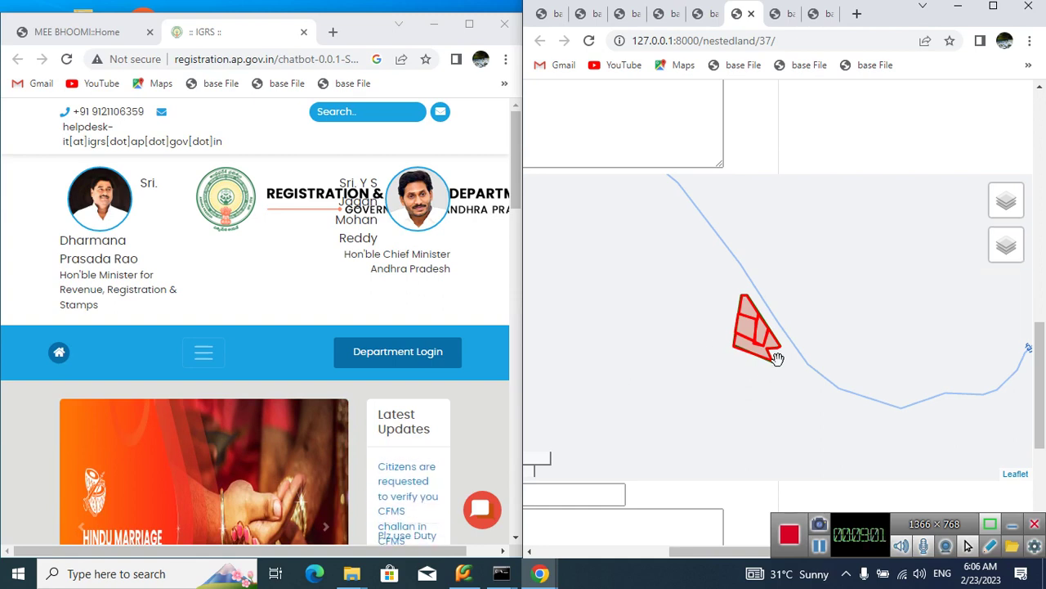
# Review the 491-A thread page, from its Landbound map and layer list to the coordinates of its split land entries
pyautogui.moveTo(753, 352)
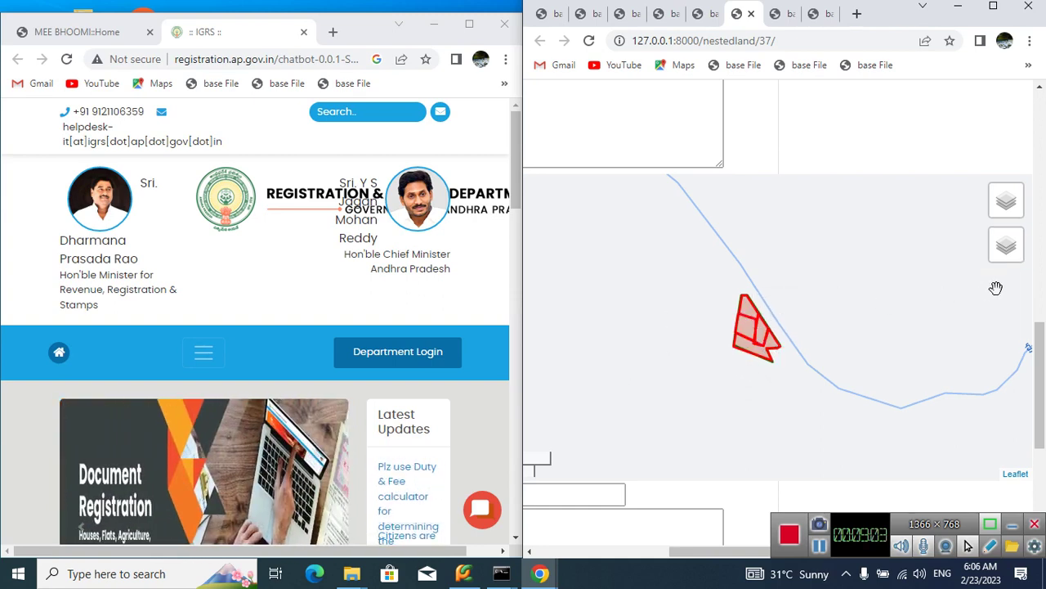
pyautogui.moveTo(1008, 265)
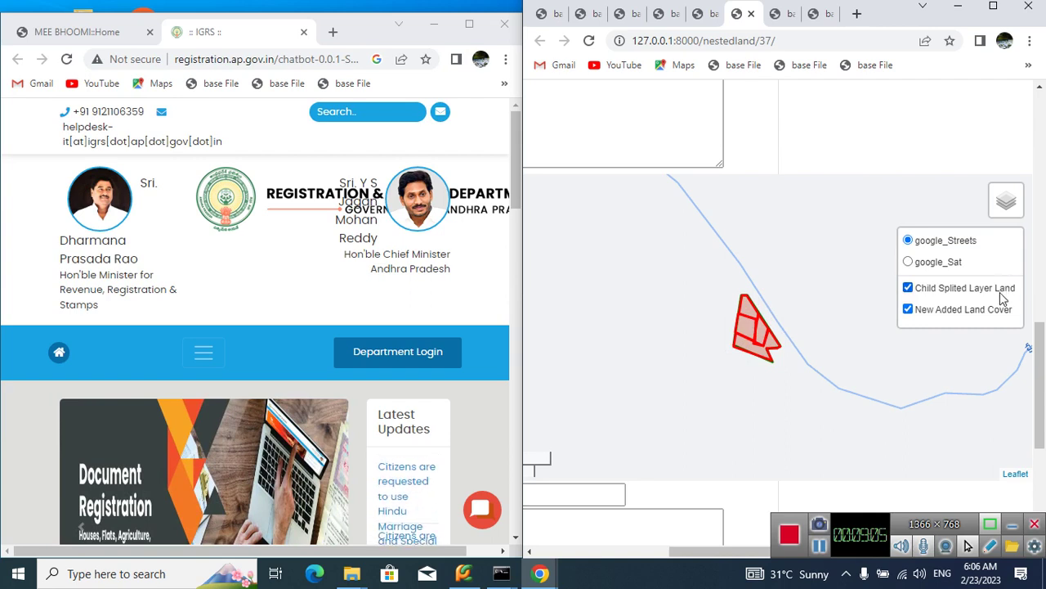
pyautogui.moveTo(1039, 364); pyautogui.dragTo(1030, 472)
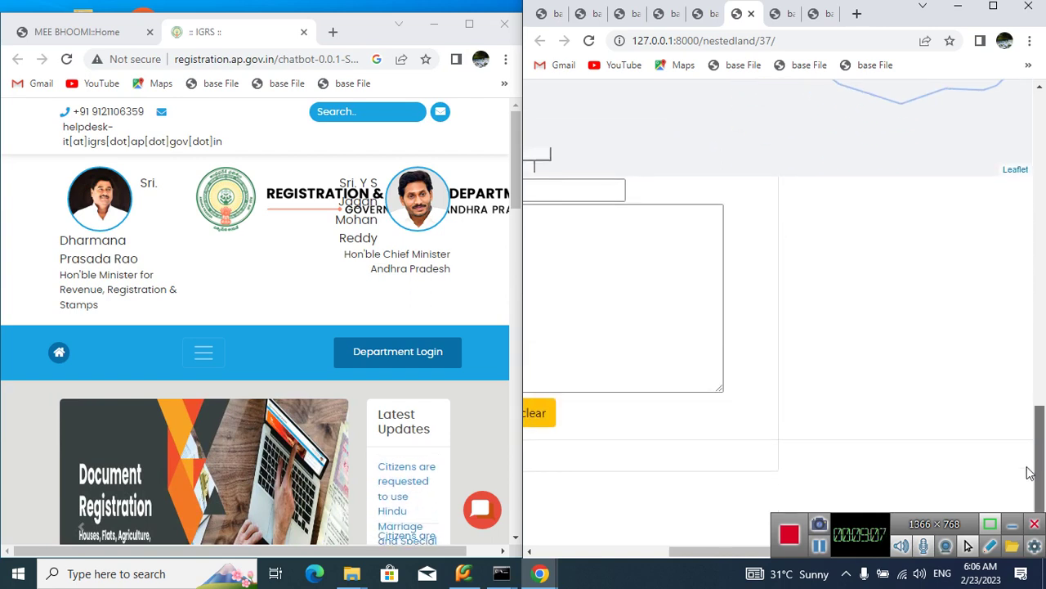
pyautogui.moveTo(745, 548); pyautogui.dragTo(727, 547)
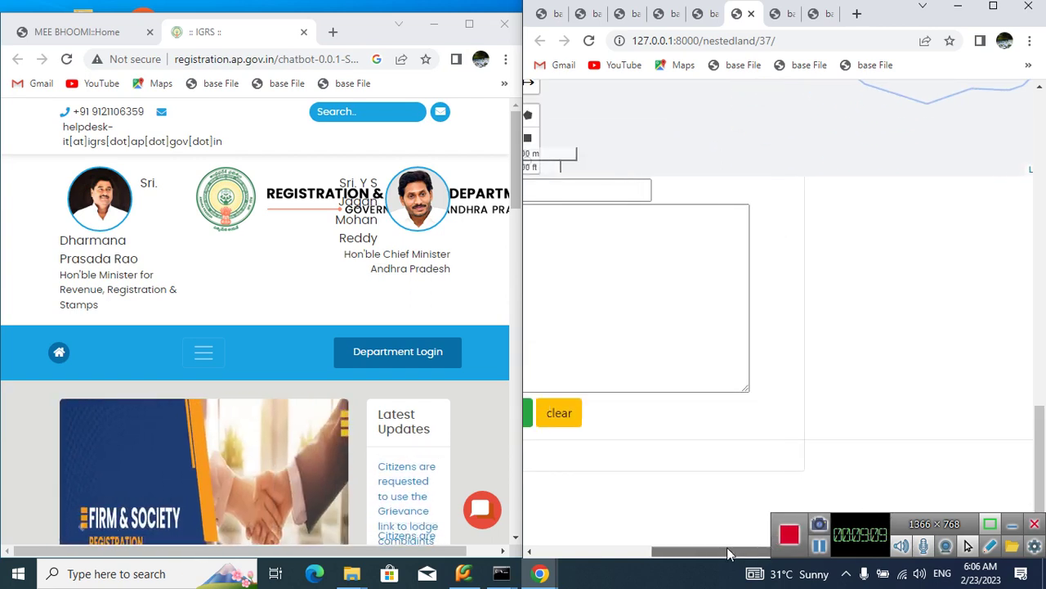
pyautogui.scroll(5, 972, 368)
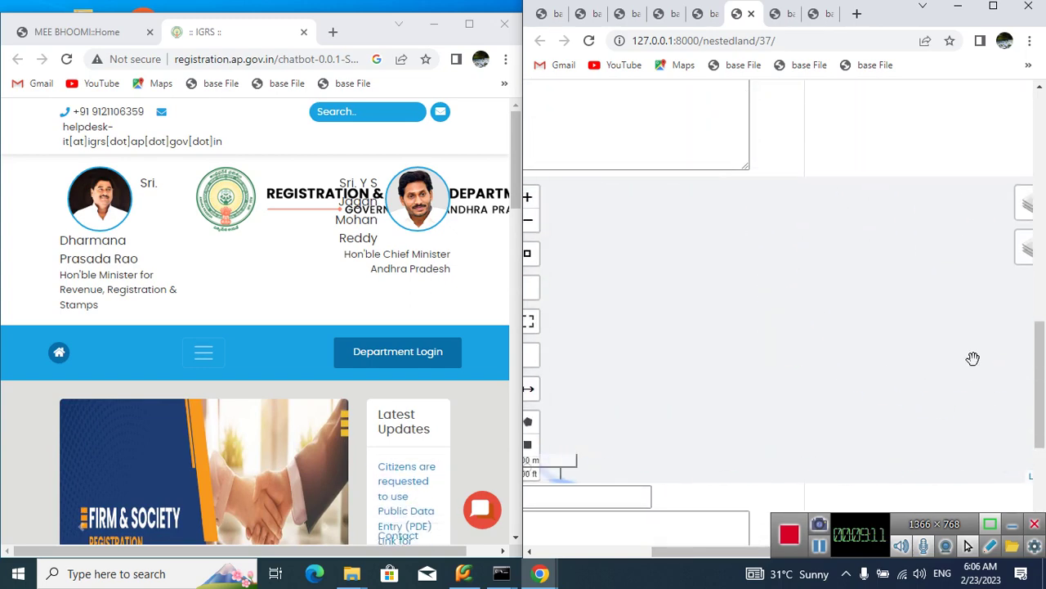
pyautogui.scroll(8, 855, 135)
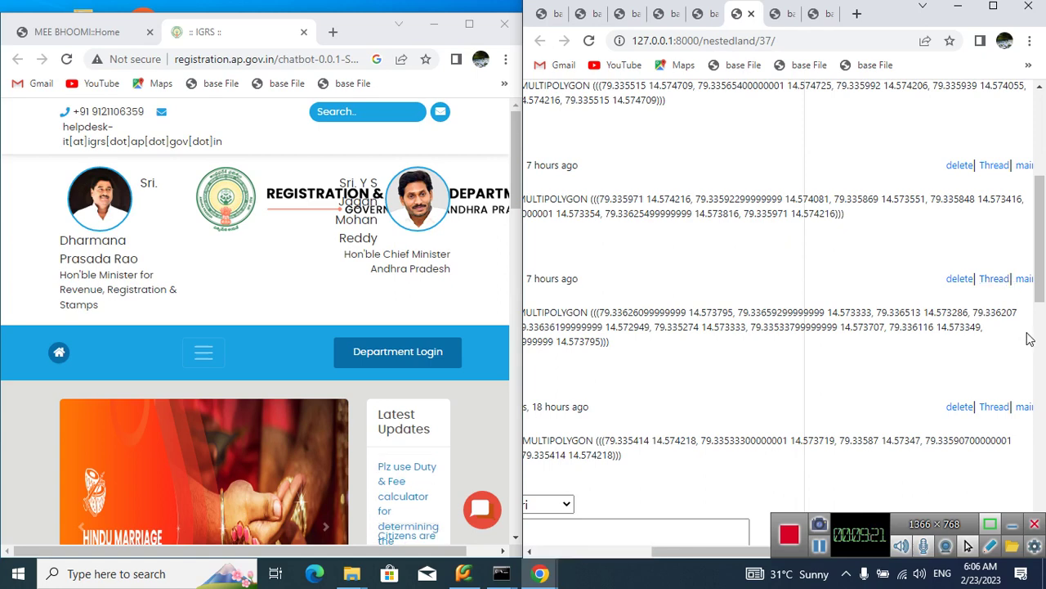
# Open the main FMB page of a 491-A split land entry in a new tab and switch to it
pyautogui.hscroll(2, 1030, 340)
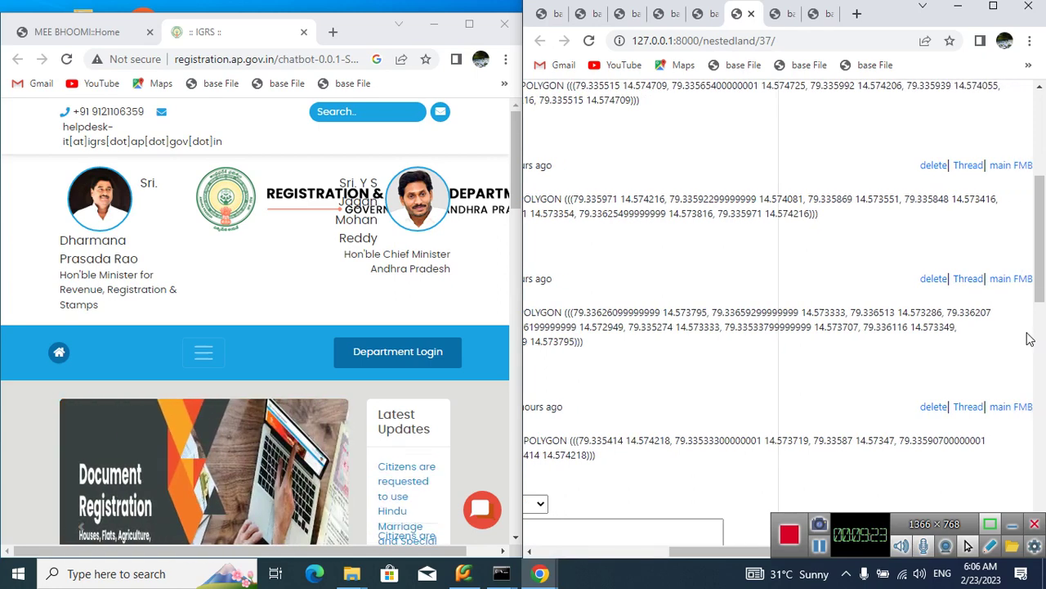
pyautogui.rightClick(1010, 279)
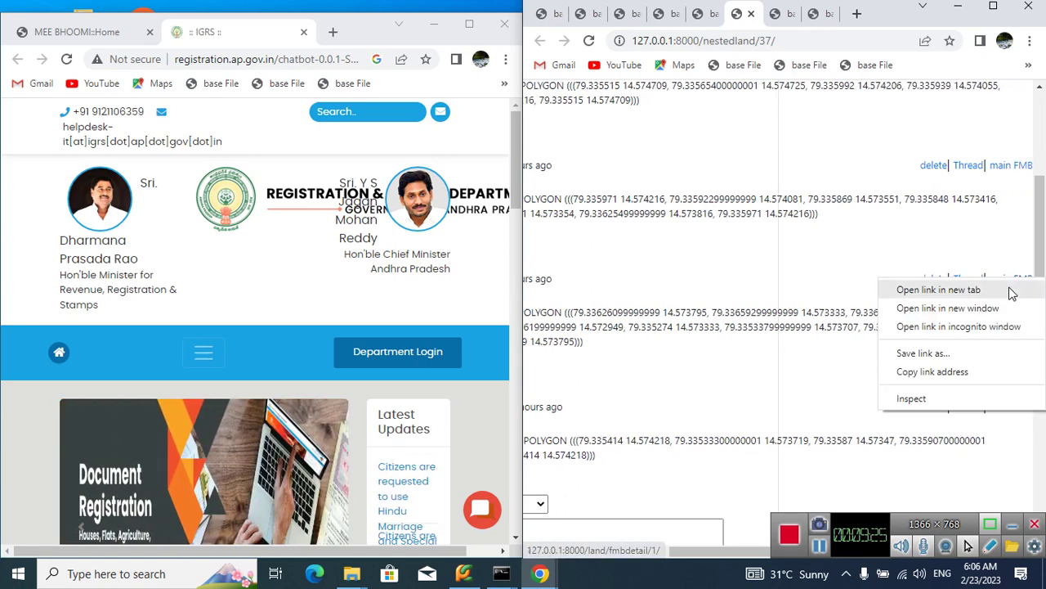
pyautogui.click(1009, 291)
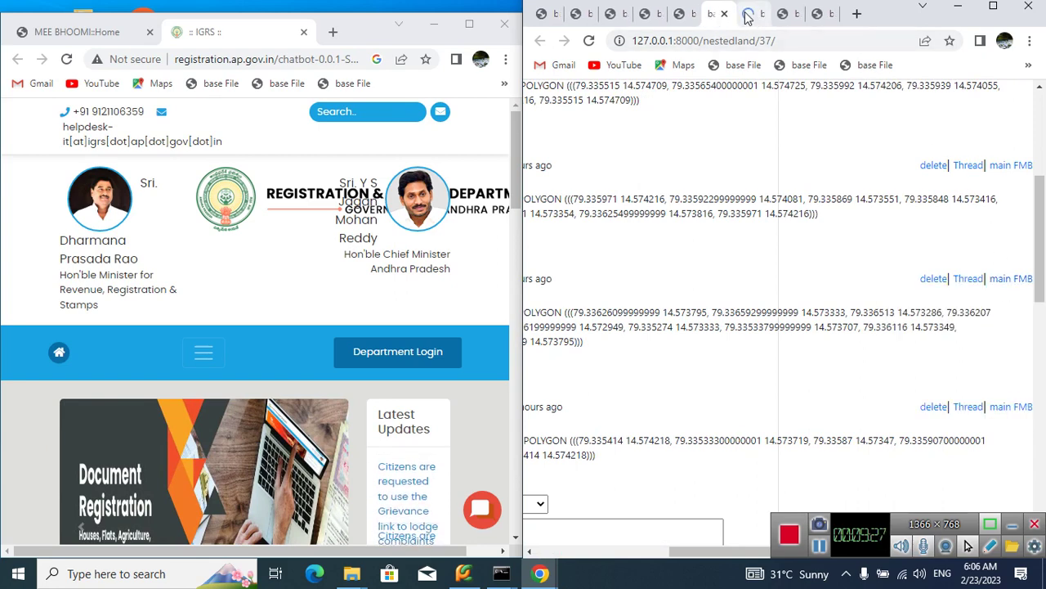
pyautogui.click(748, 14)
# Review the 491-A and 491-B entries on the FMB detail page and compare them with the parcel boundaries on the Landbound map
pyautogui.scroll(-8, 916, 217)
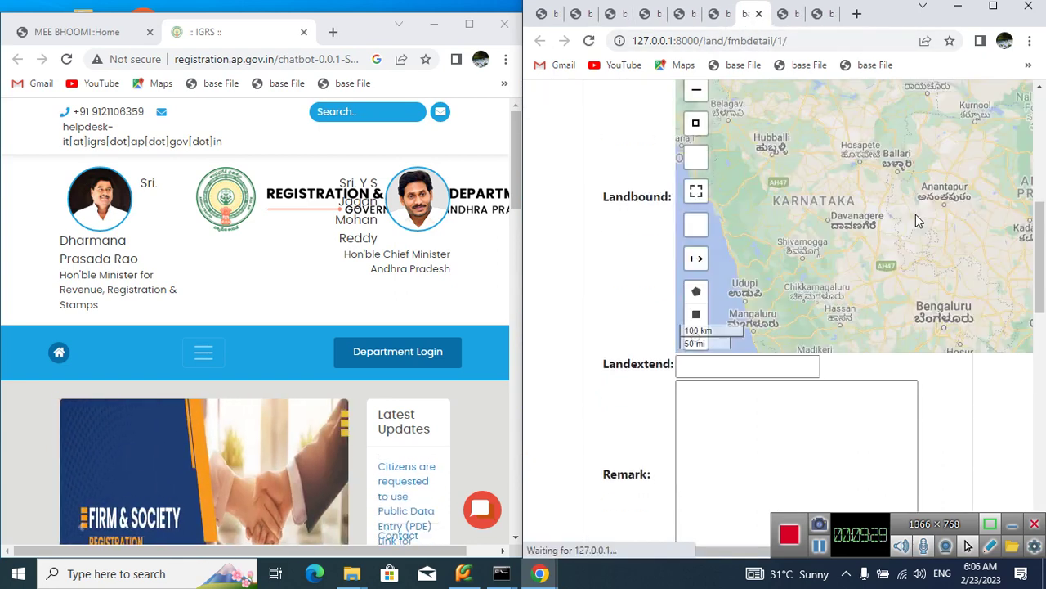
pyautogui.scroll(-3, 935, 238)
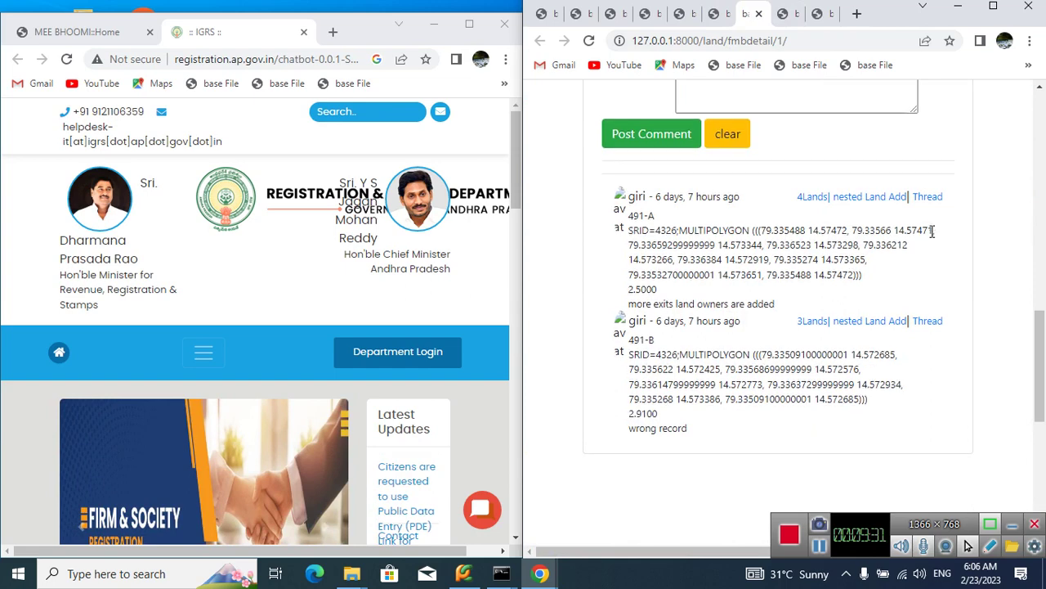
pyautogui.scroll(5, 934, 237)
pyautogui.moveTo(929, 229); pyautogui.dragTo(854, 235)
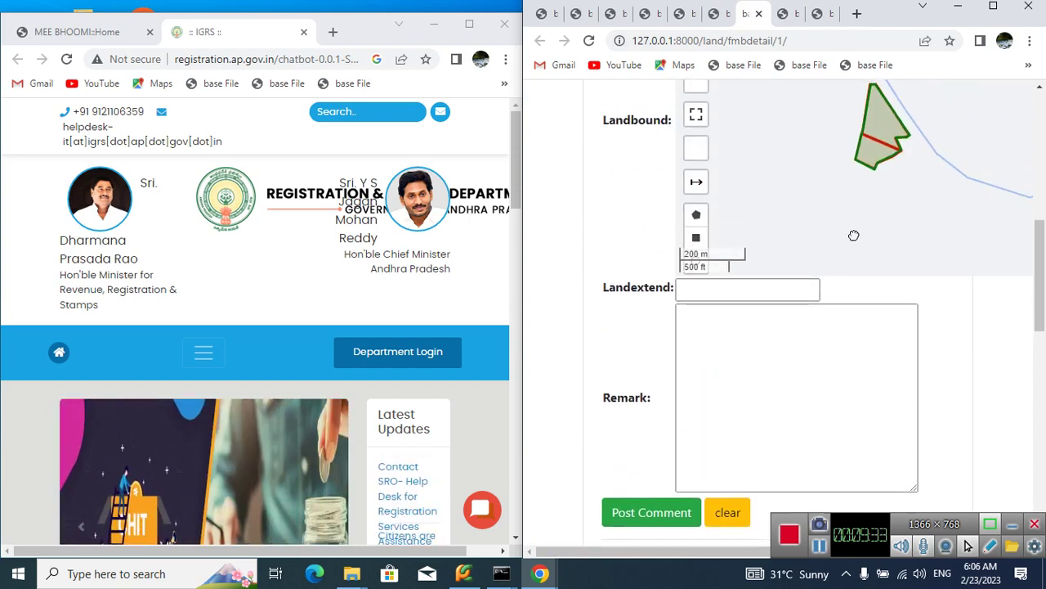
pyautogui.scroll(3, 982, 234)
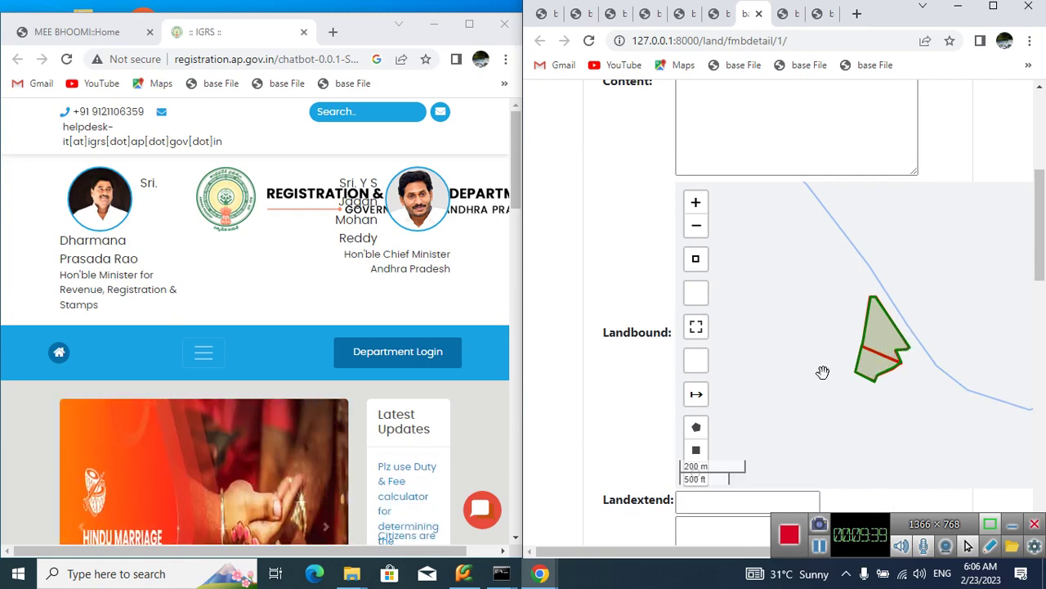
# Examine the FMB 491 land-split tree from root to child splits, highlighting the 491-B node to trace its branches
pyautogui.scroll(-15, 581, 435)
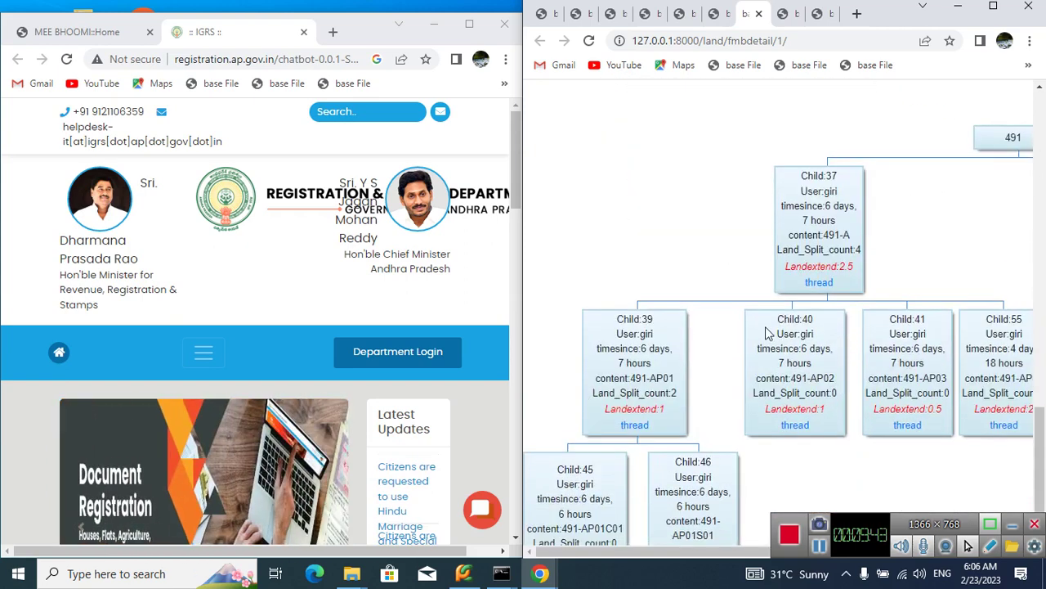
pyautogui.hscroll(4, 767, 331)
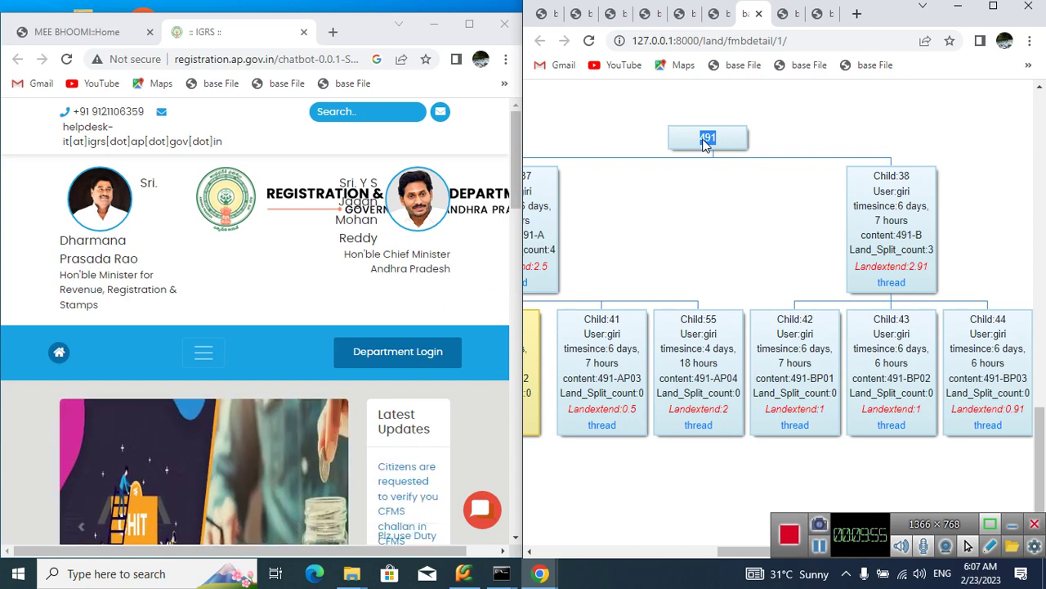
pyautogui.click(723, 232)
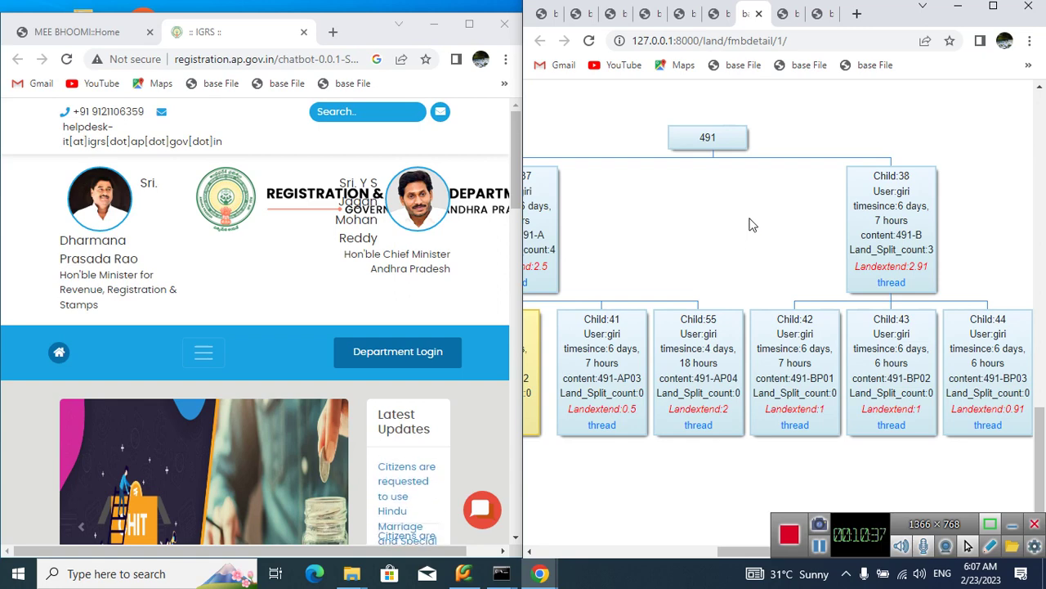
pyautogui.click(924, 258)
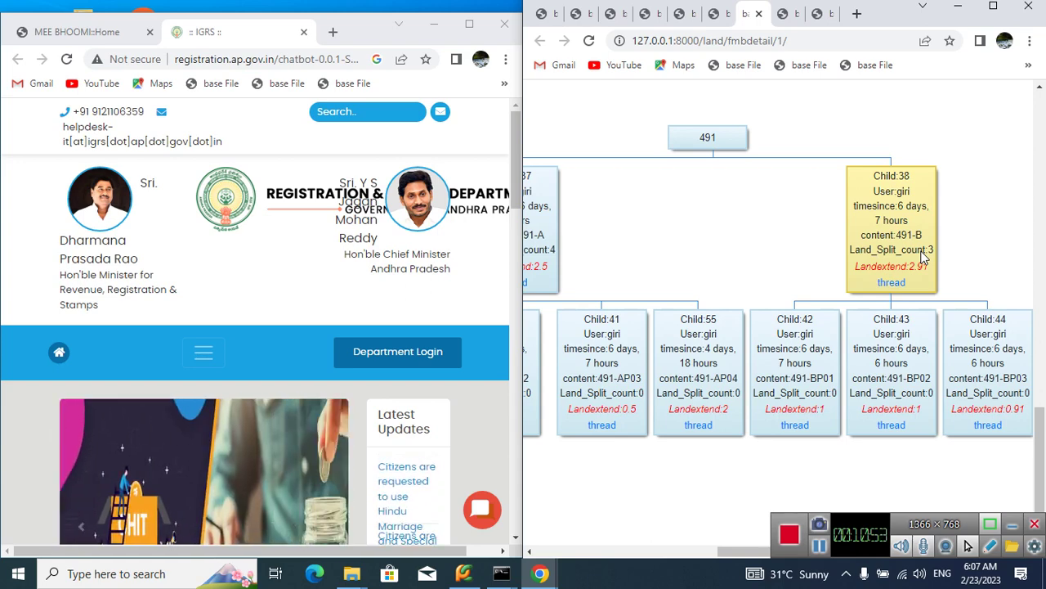
pyautogui.scroll(2, 922, 257)
pyautogui.scroll(-1, 922, 257)
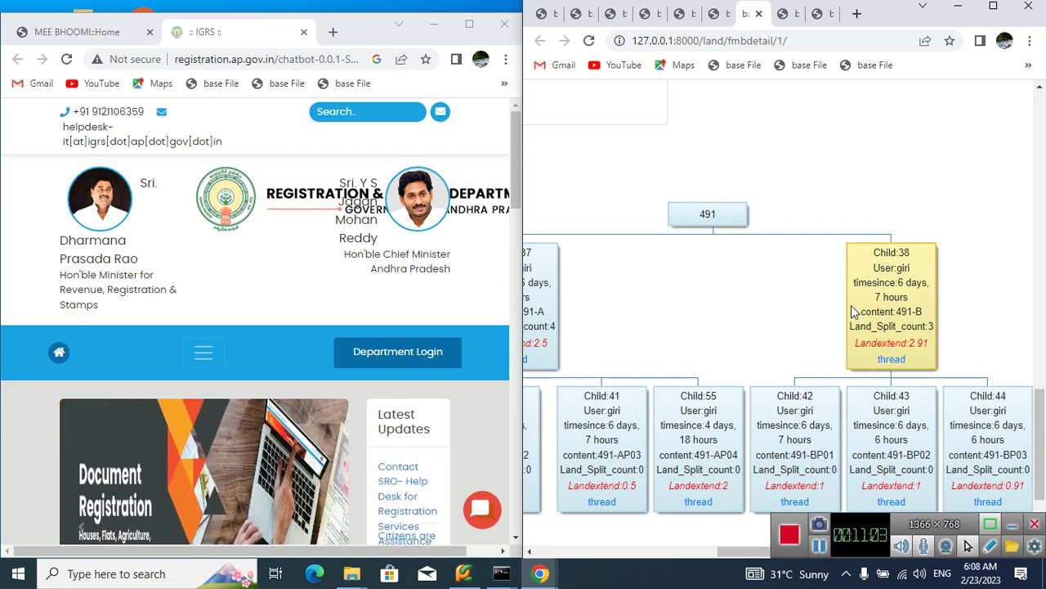
pyautogui.scroll(-2, 826, 365)
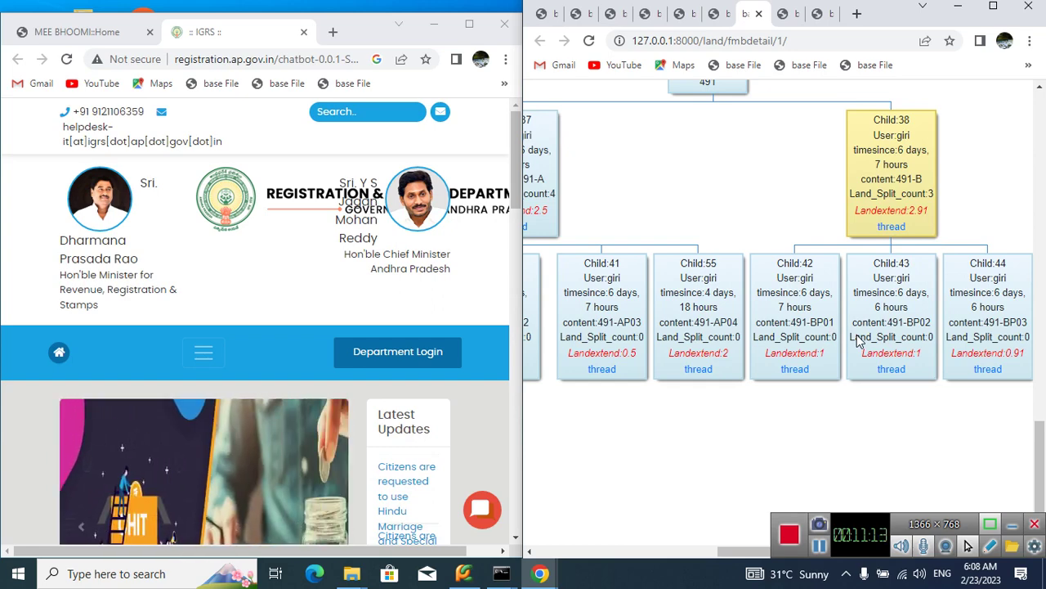
pyautogui.scroll(3, 859, 342)
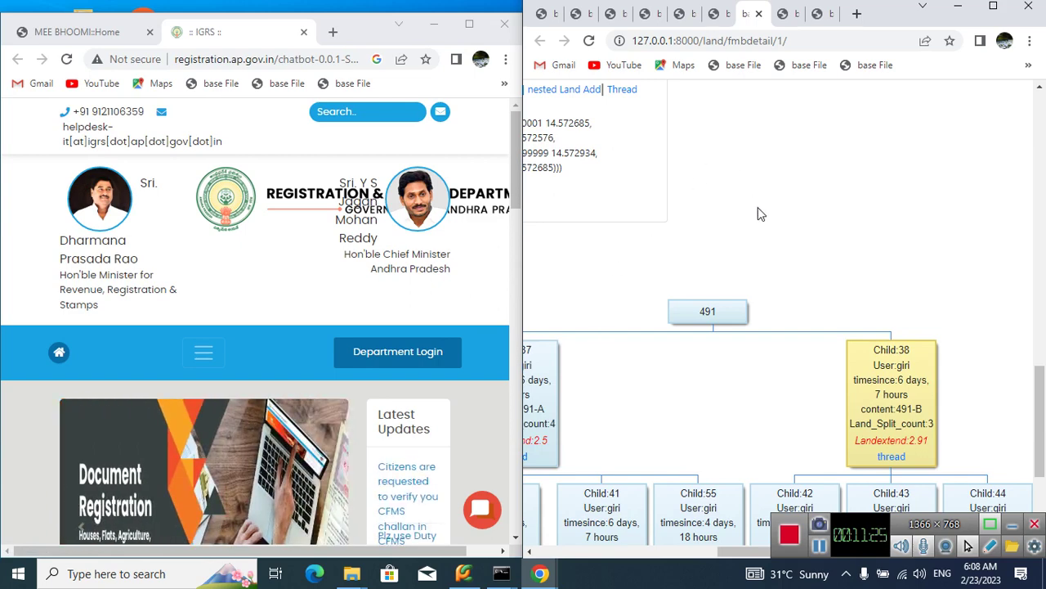
# Compare the open FMB 444 and 443 land-split trees, then return to the FMB 491 tree
pyautogui.hotkey('ctrl', 'Tab')
pyautogui.hotkey('ctrl', 'shift', 'Tab')
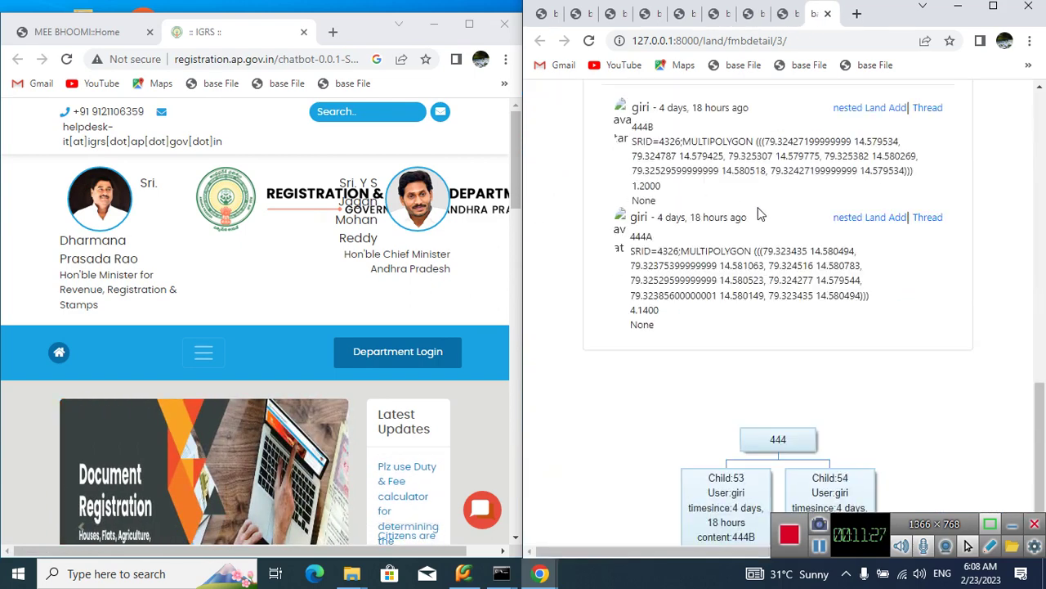
pyautogui.hotkey('ctrl', 'Tab')
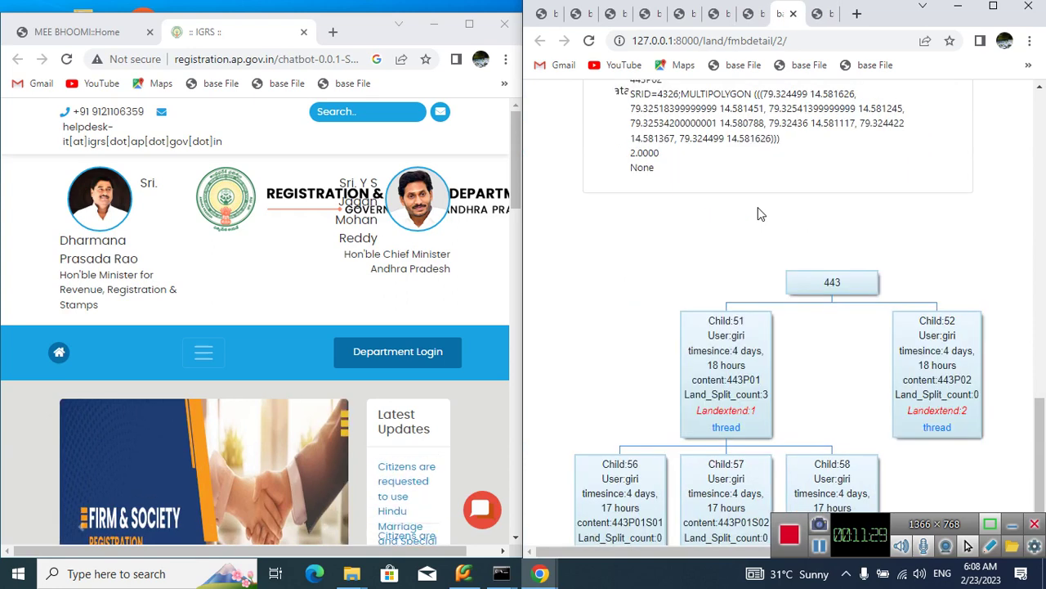
pyautogui.hotkey('ctrl', 'shift', 'Tab')
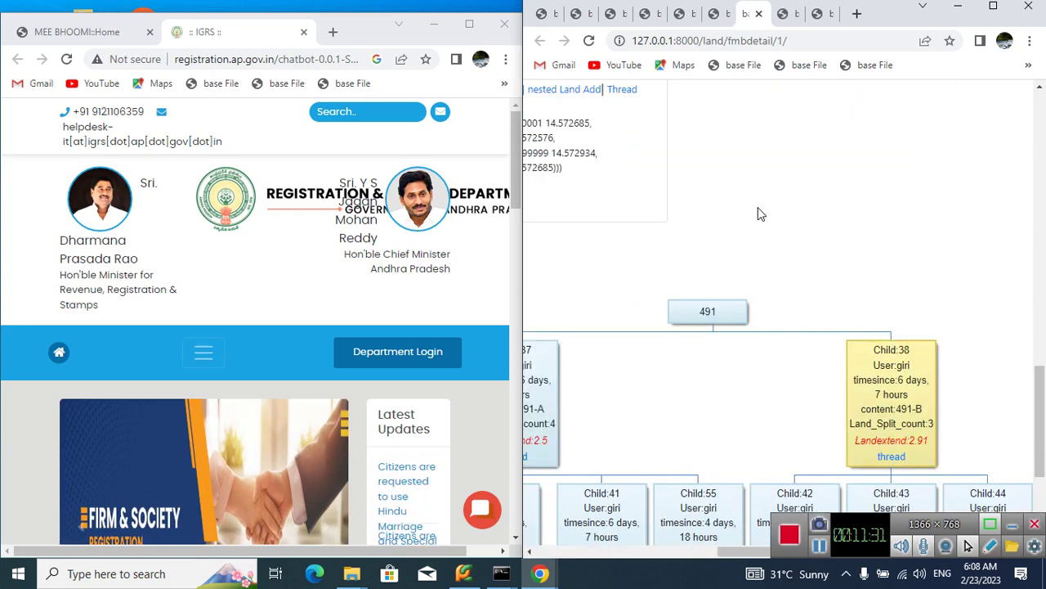
pyautogui.scroll(-3, 760, 313)
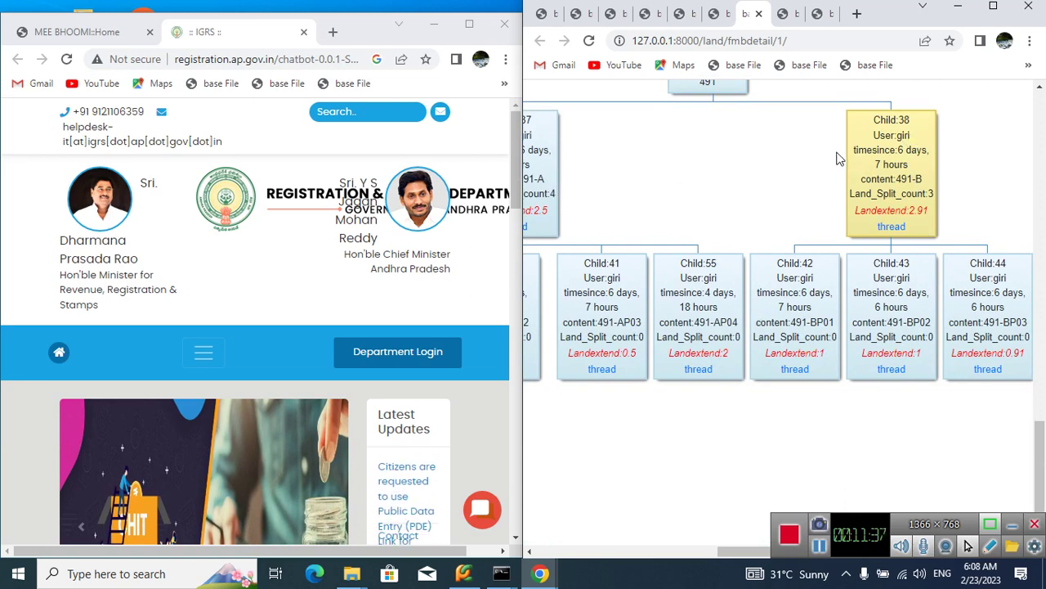
# Switch to the government portals' browser window and view the IGRS and MEE BHOOMI home pages in turn
pyautogui.click(271, 237)
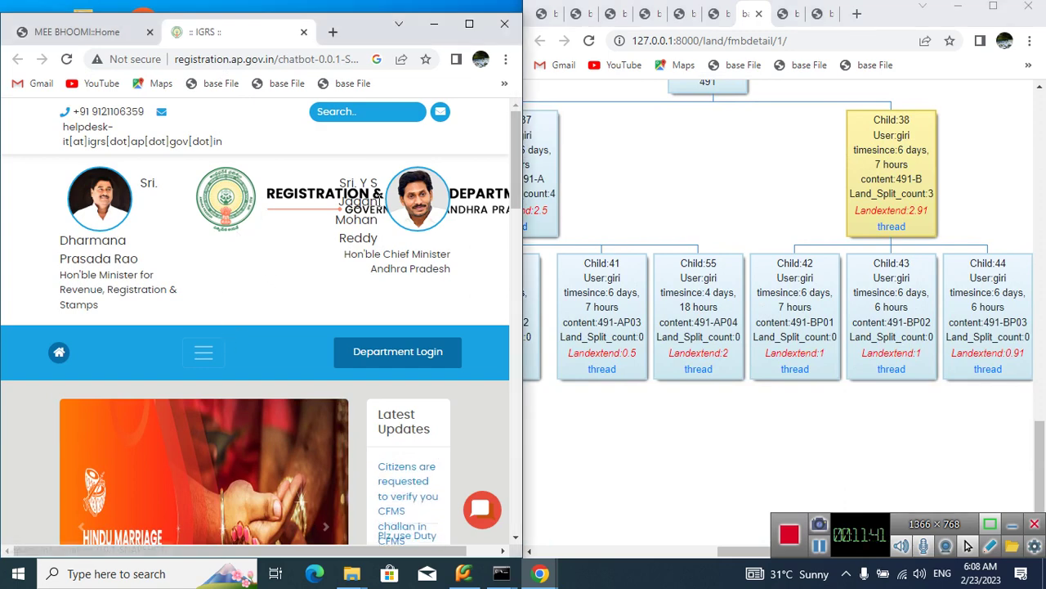
pyautogui.scroll(-1, 314, 304)
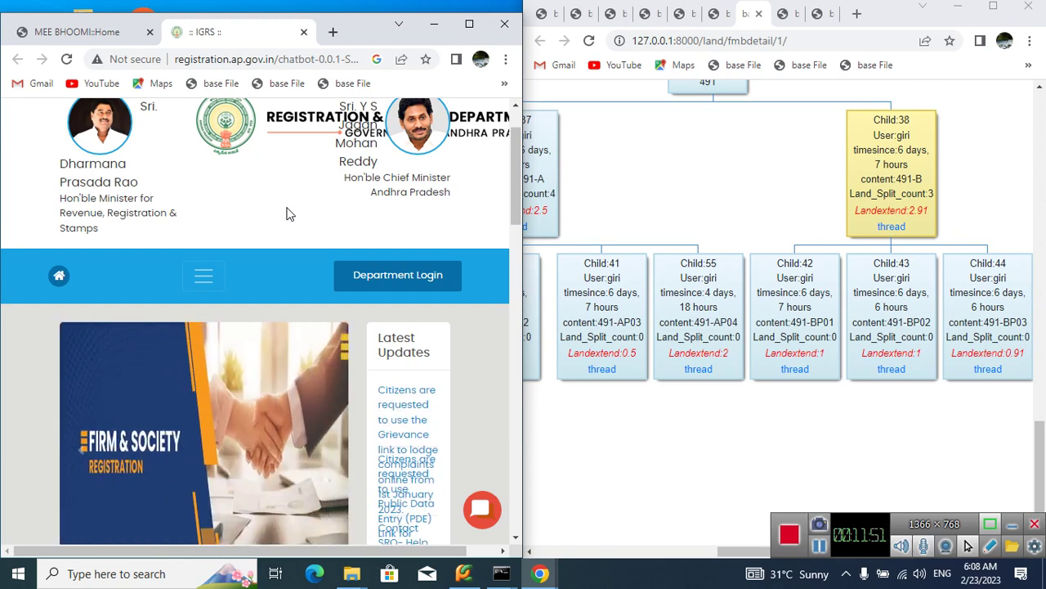
pyautogui.scroll(1, 286, 214)
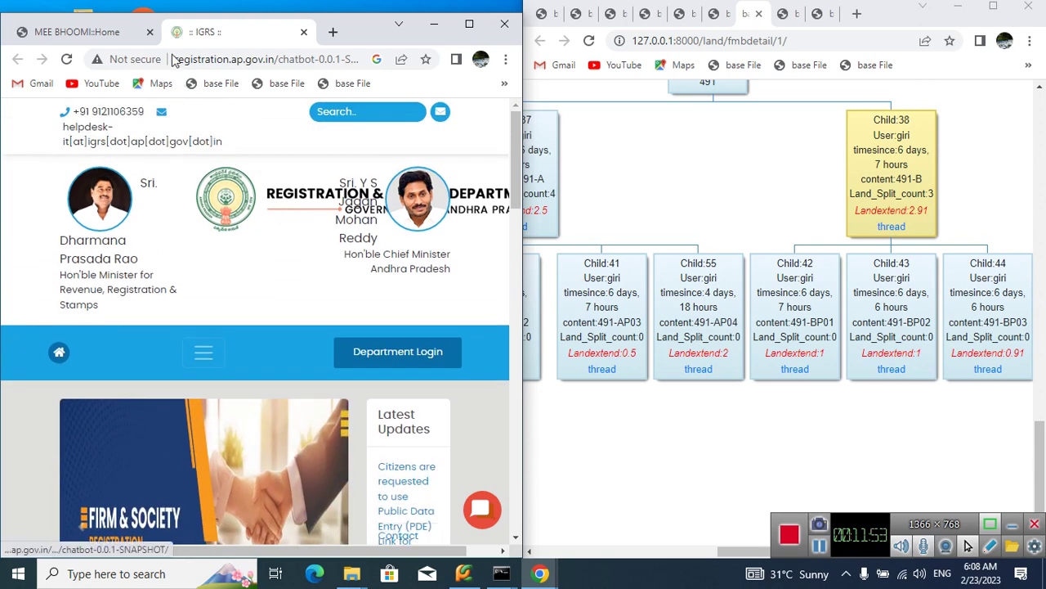
pyautogui.click(76, 31)
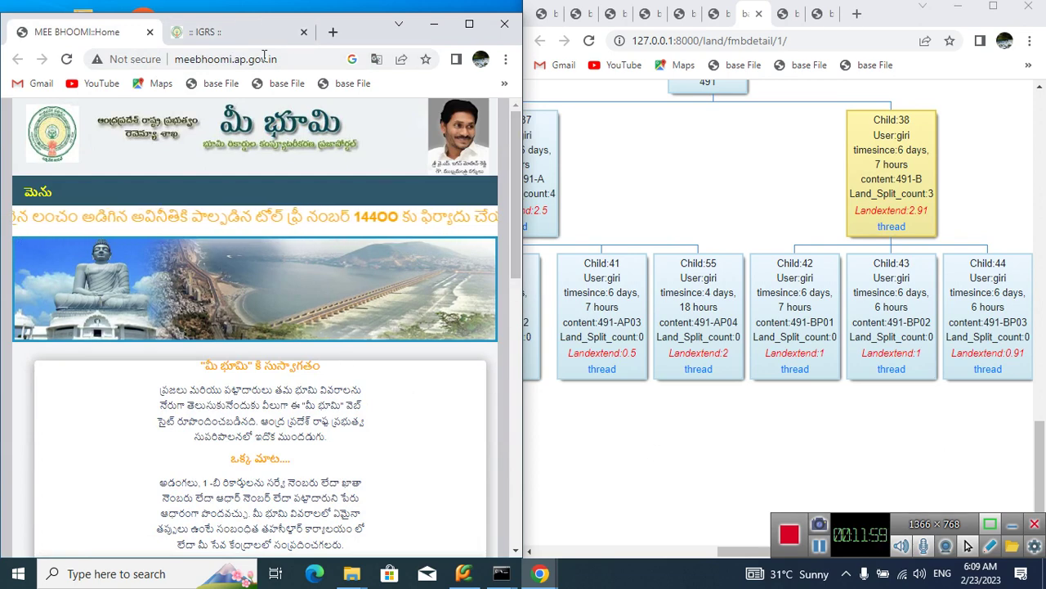
pyautogui.click(235, 29)
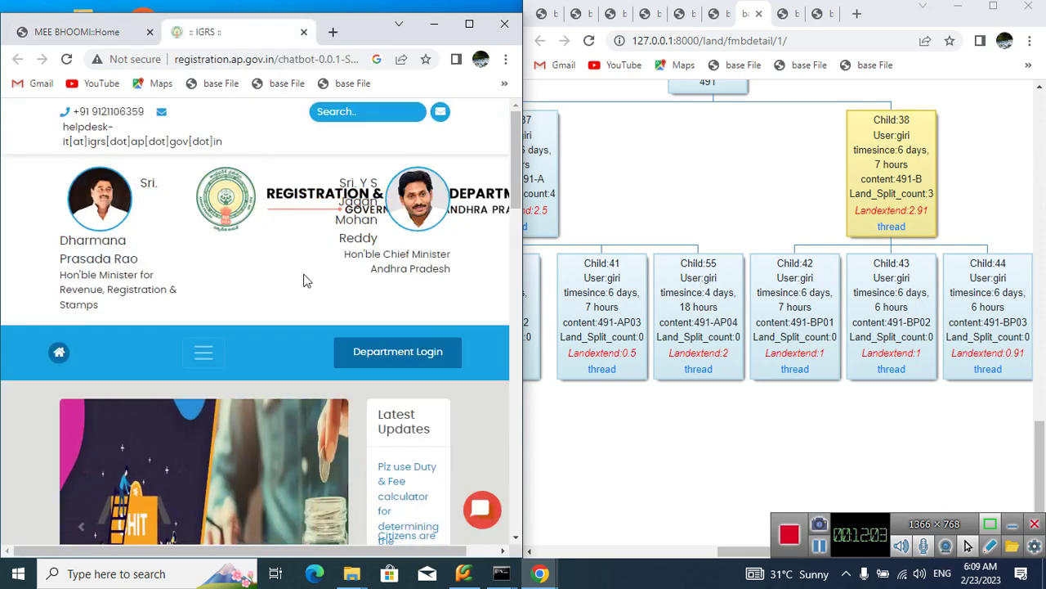
pyautogui.click(80, 31)
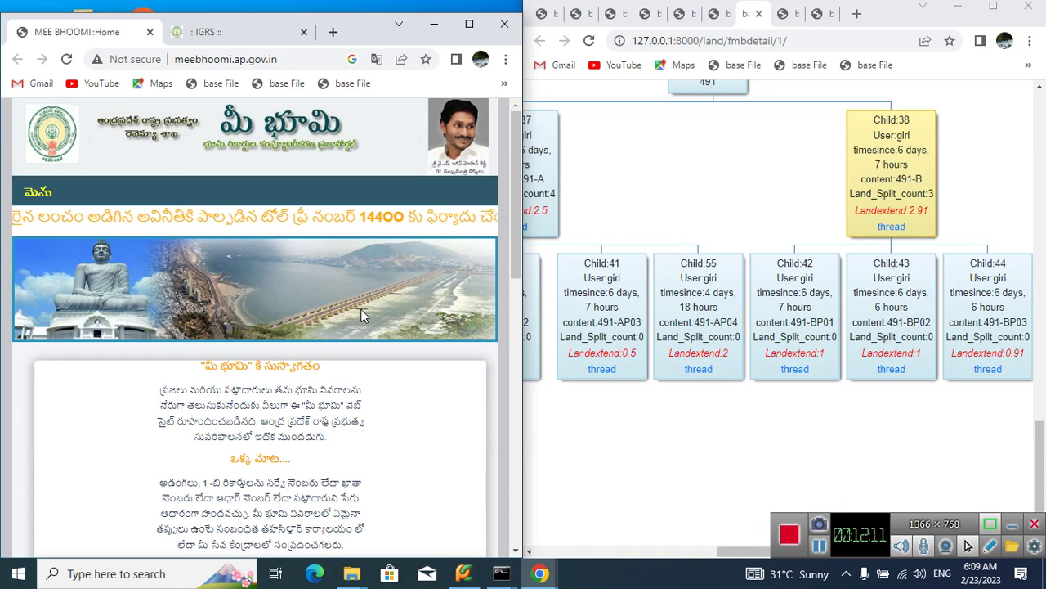
# Revisit the open detail pages of FMB 443, FMB 444 and FMB 491 in the land records application
pyautogui.click(781, 14)
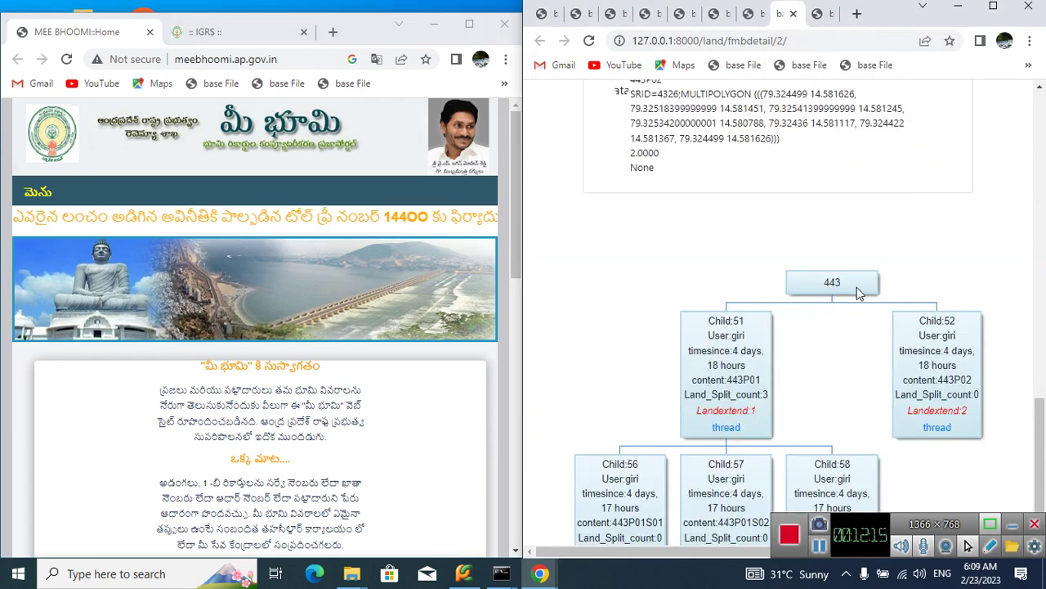
pyautogui.click(820, 14)
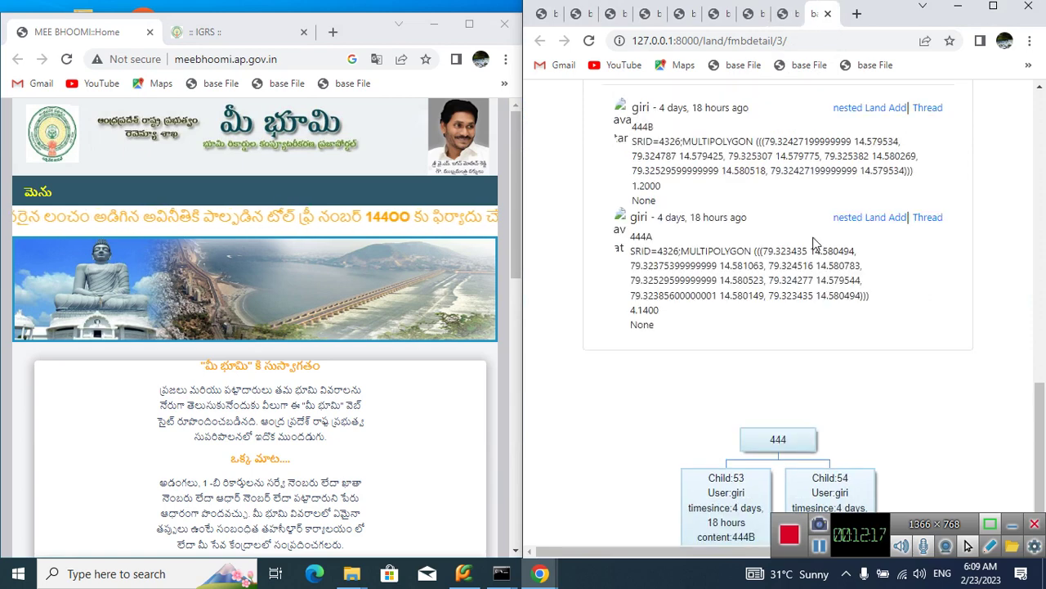
pyautogui.click(681, 14)
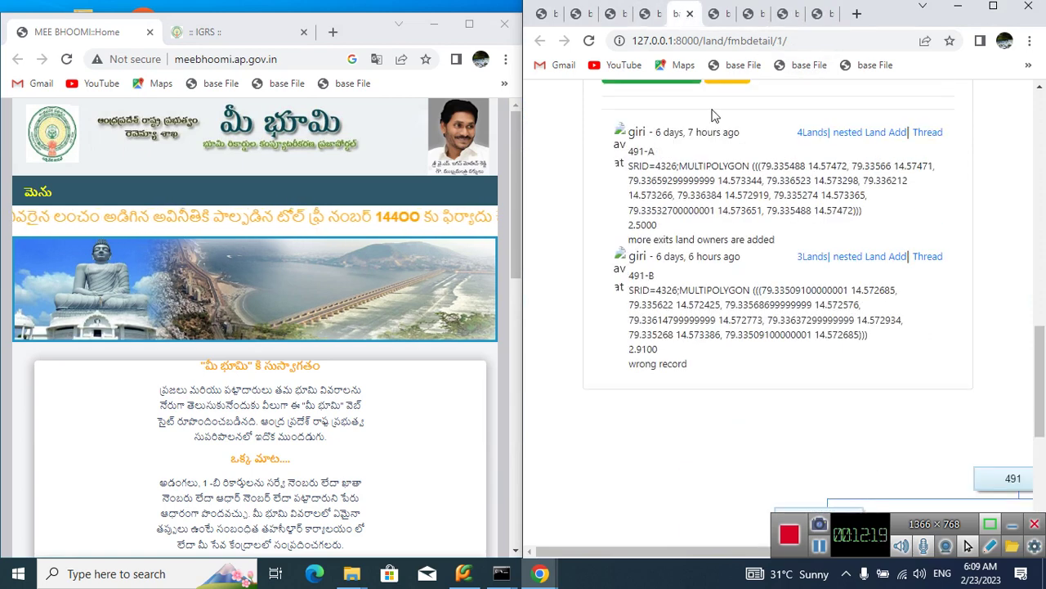
# Return to the V01 village page and view its nested land tree around the village root and the 491-B branch
pyautogui.click(646, 20)
pyautogui.scroll(1, 777, 185)
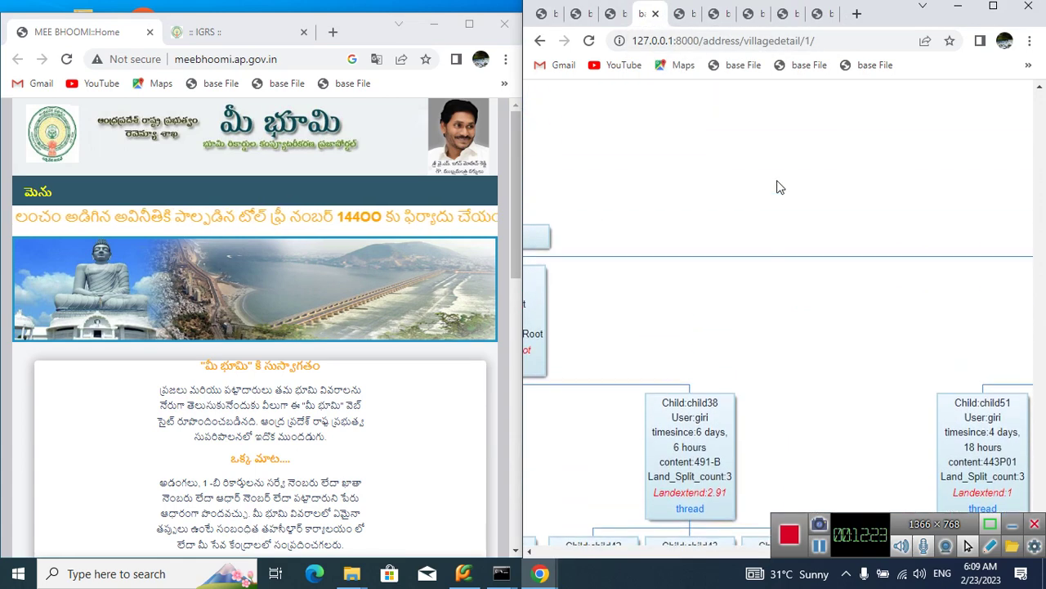
pyautogui.hscroll(-3, 777, 187)
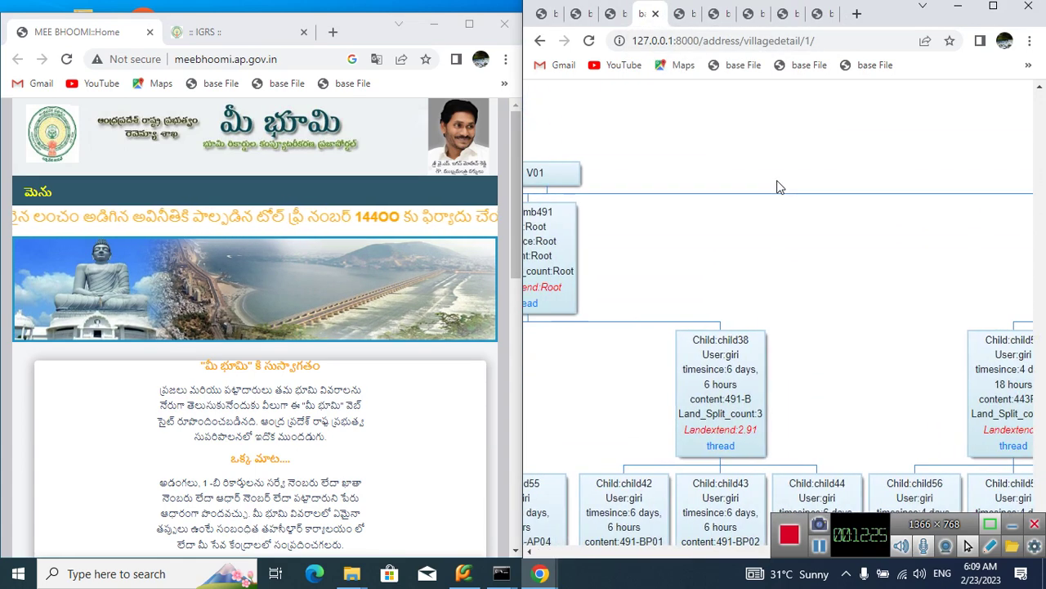
# Examine the V01 village's nested land tree across its FMB 444, FMB 491 and FMB 443 branches
pyautogui.hscroll(-10, 777, 186)
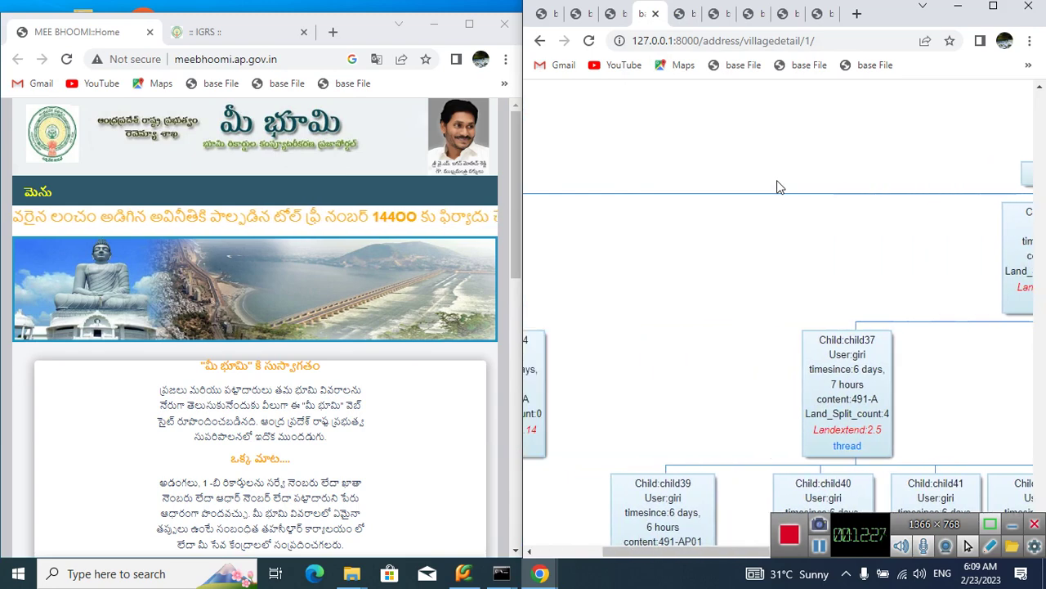
pyautogui.scroll(-1, 777, 187)
pyautogui.hscroll(5, 777, 187)
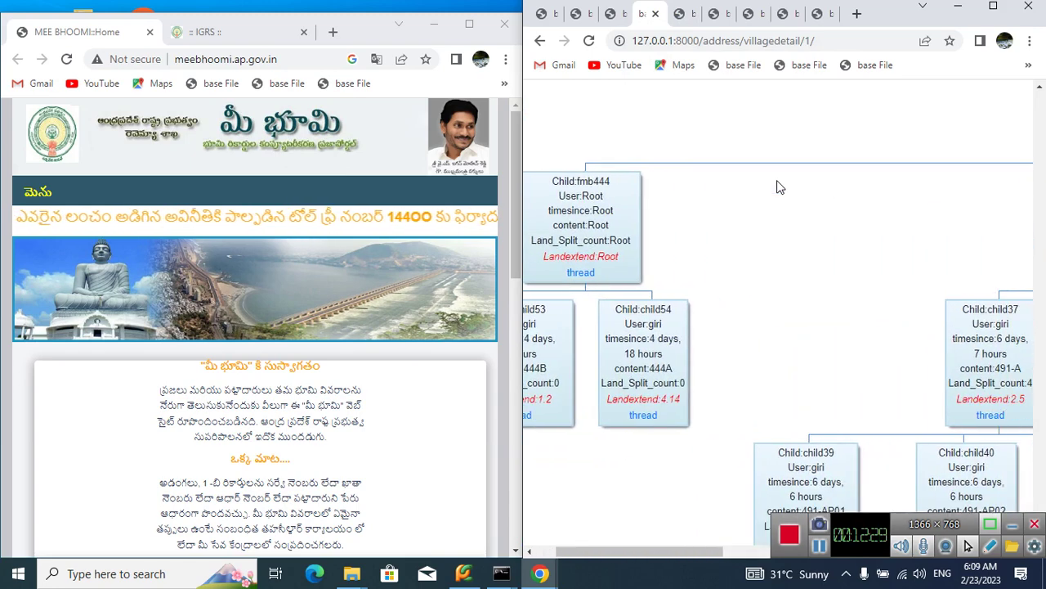
pyautogui.hscroll(14, 776, 186)
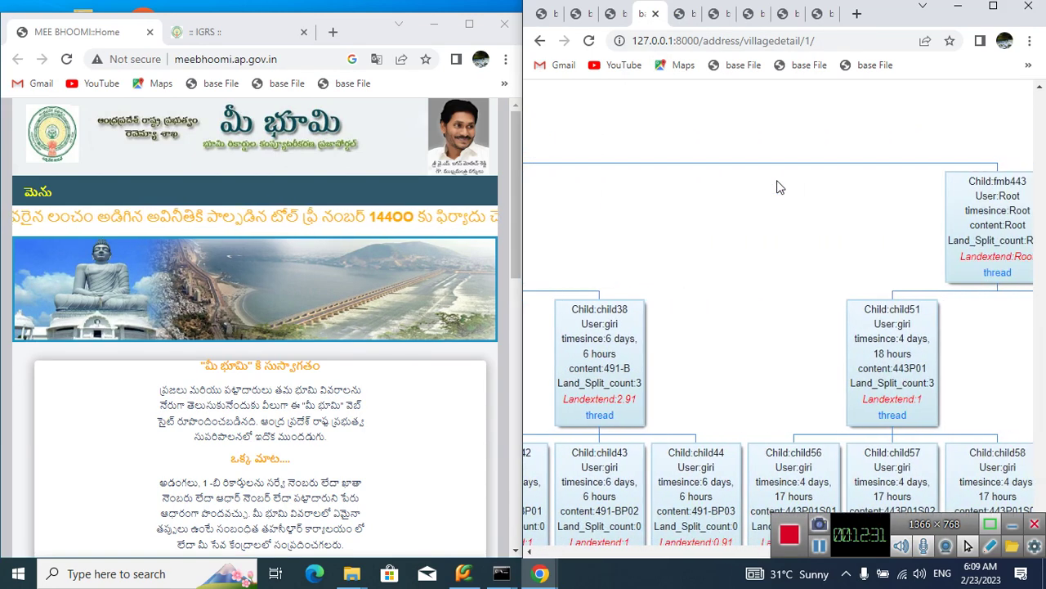
pyautogui.hscroll(3, 779, 187)
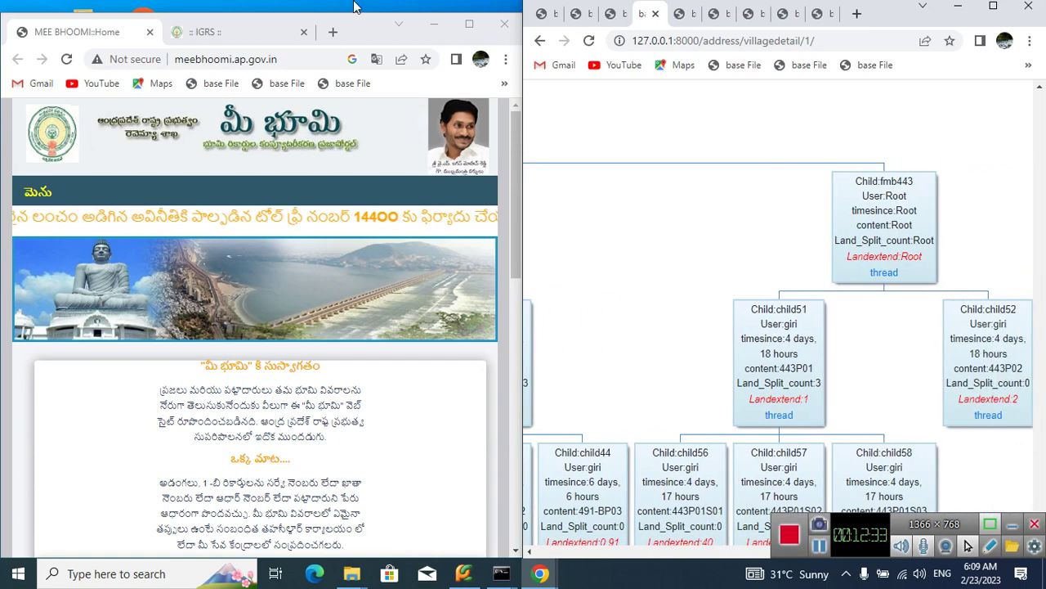
# Show the IGRS portal alongside the village tree and examine the FMB 443 branch down to its 443P01 splits
pyautogui.click(196, 32)
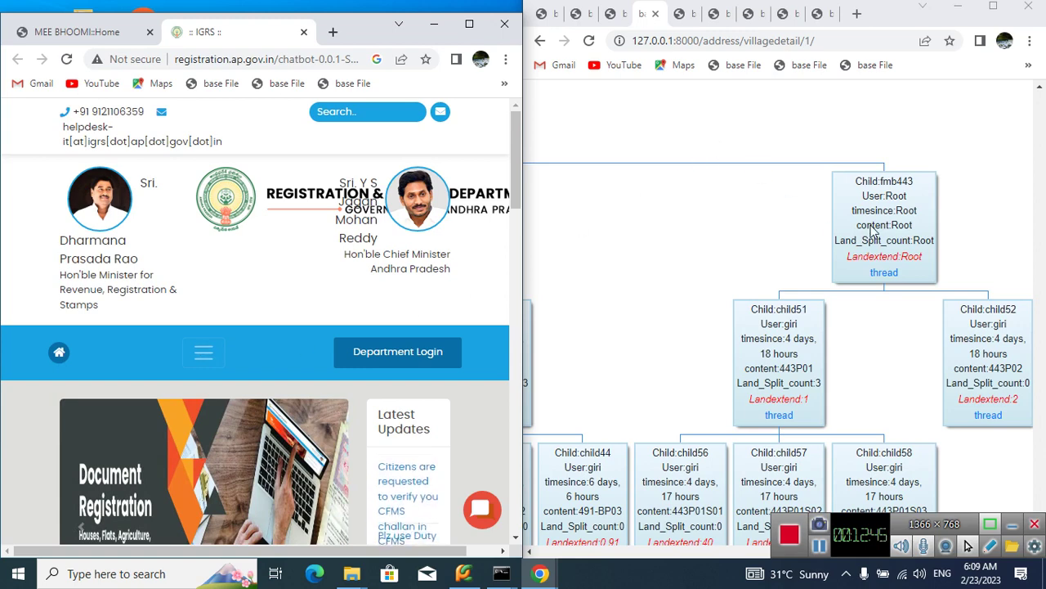
pyautogui.hscroll(-3, 874, 232)
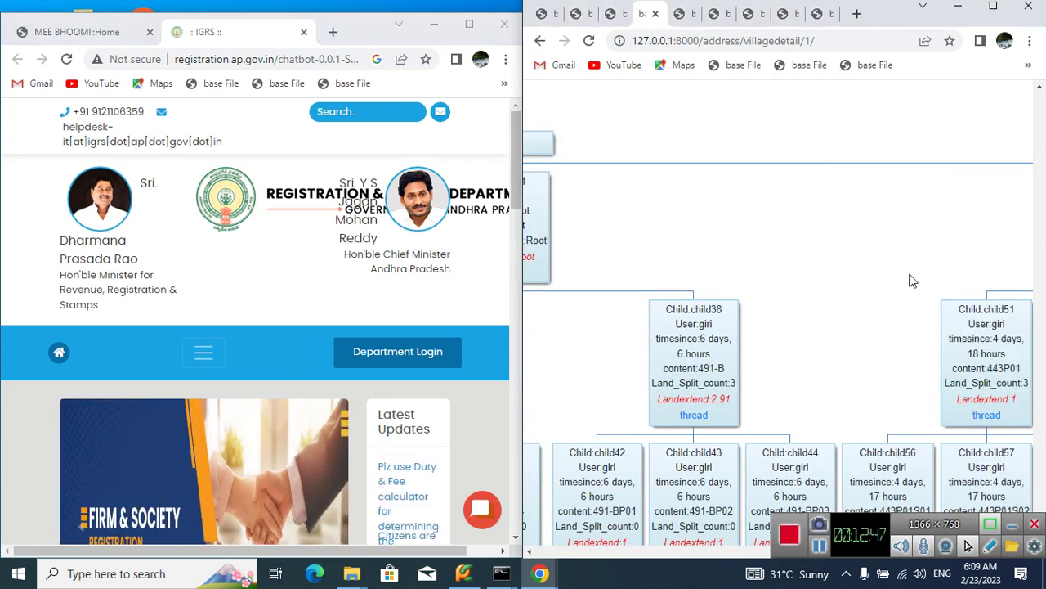
pyautogui.hscroll(3, 911, 282)
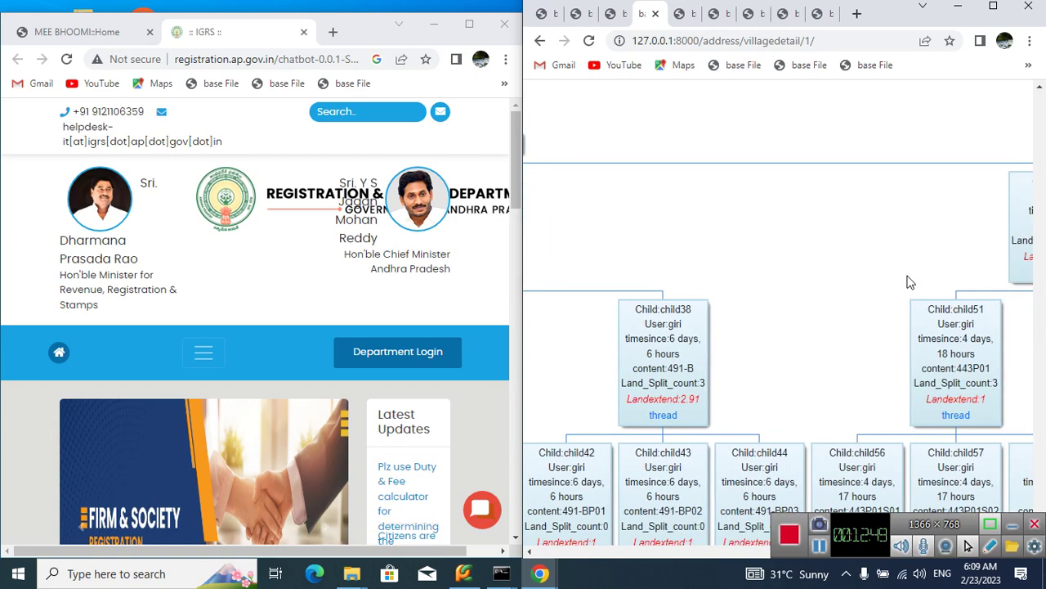
pyautogui.scroll(-2, 911, 283)
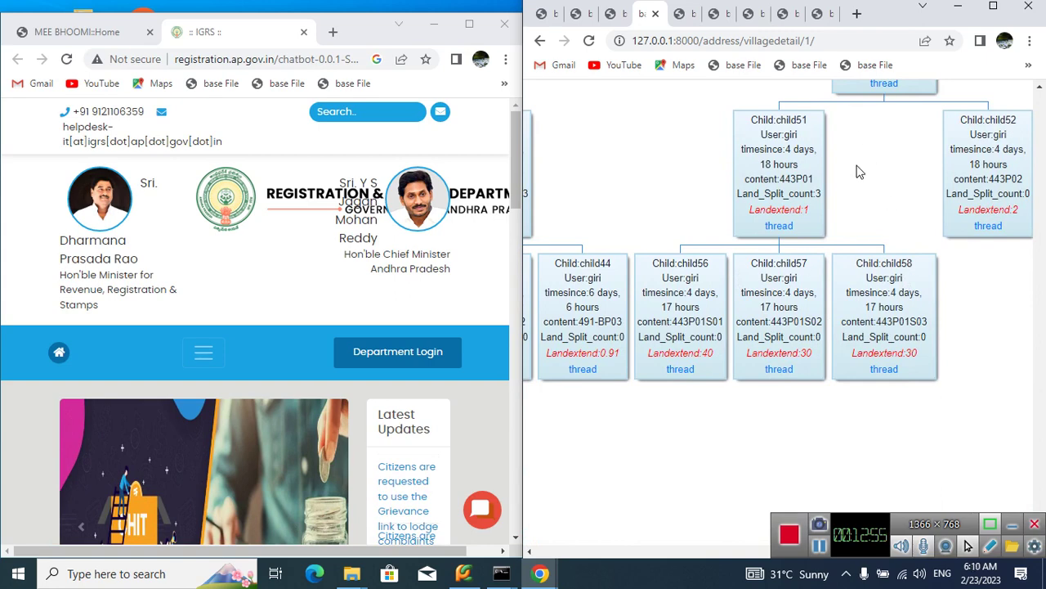
pyautogui.scroll(4, 858, 172)
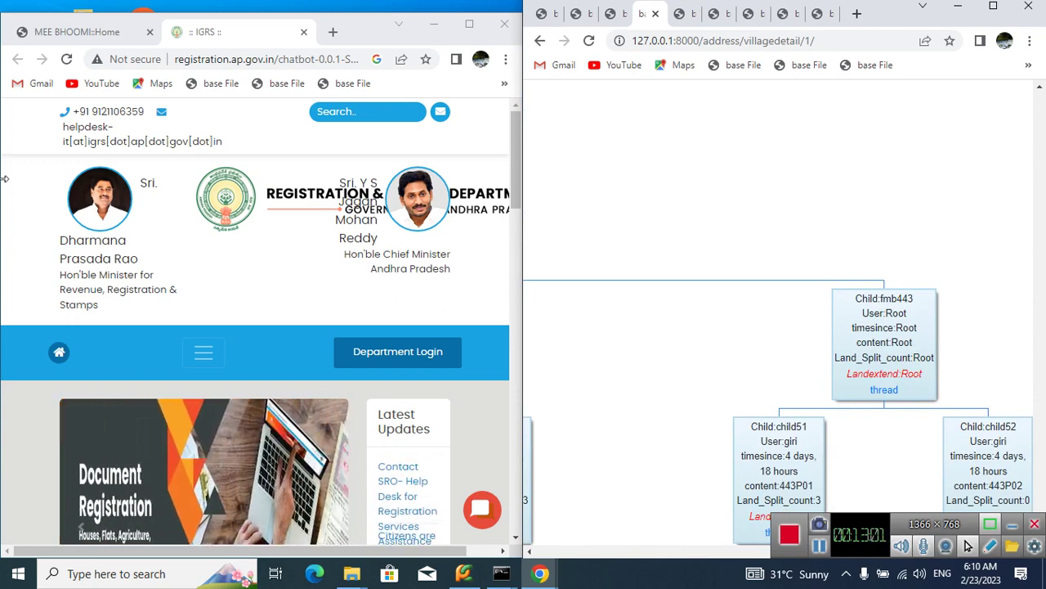
# Check the other open village's parcel map, return to the V01 village page, and compare the MEE BHOOMI and IGRS home pages
pyautogui.click(73, 32)
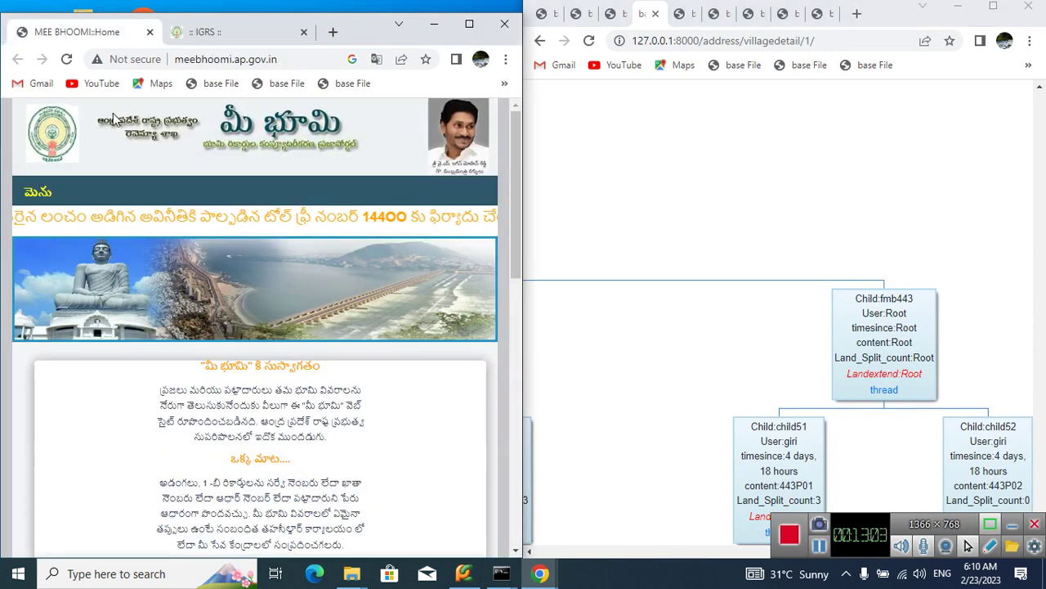
pyautogui.click(543, 14)
pyautogui.click(646, 14)
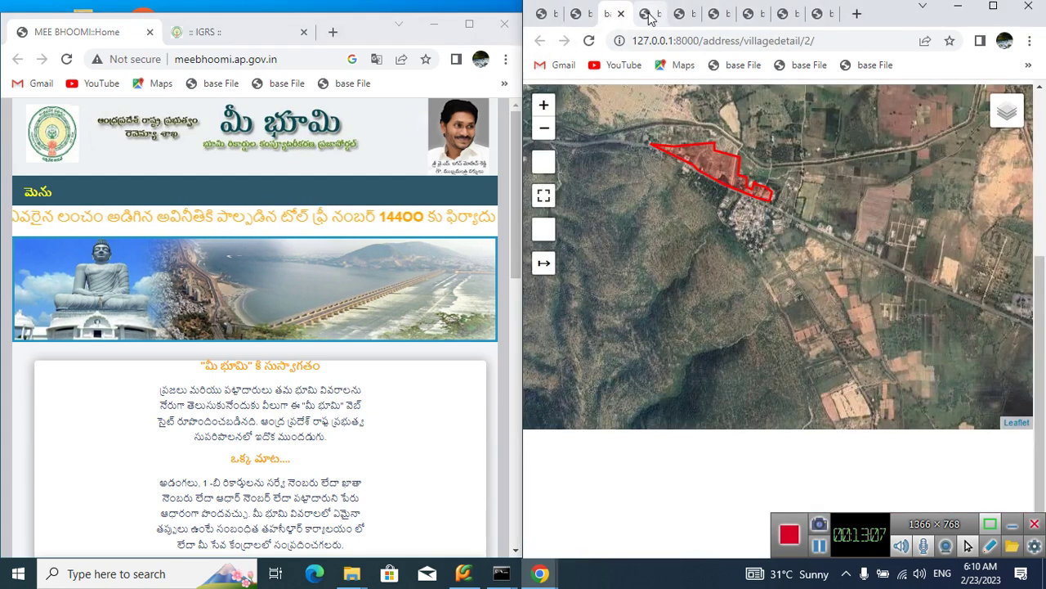
pyautogui.scroll(5, 641, 272)
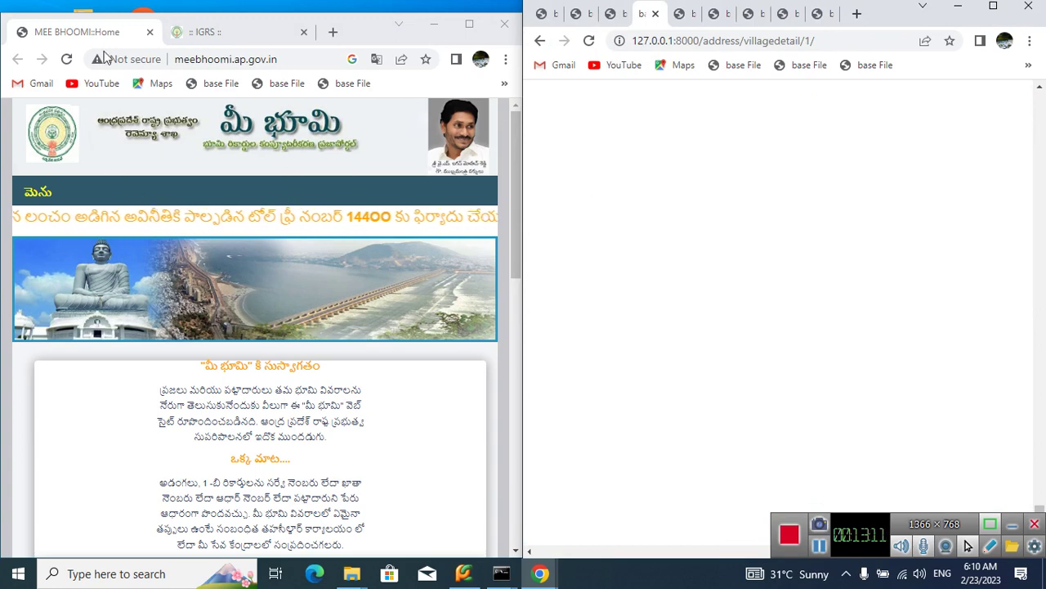
pyautogui.click(246, 31)
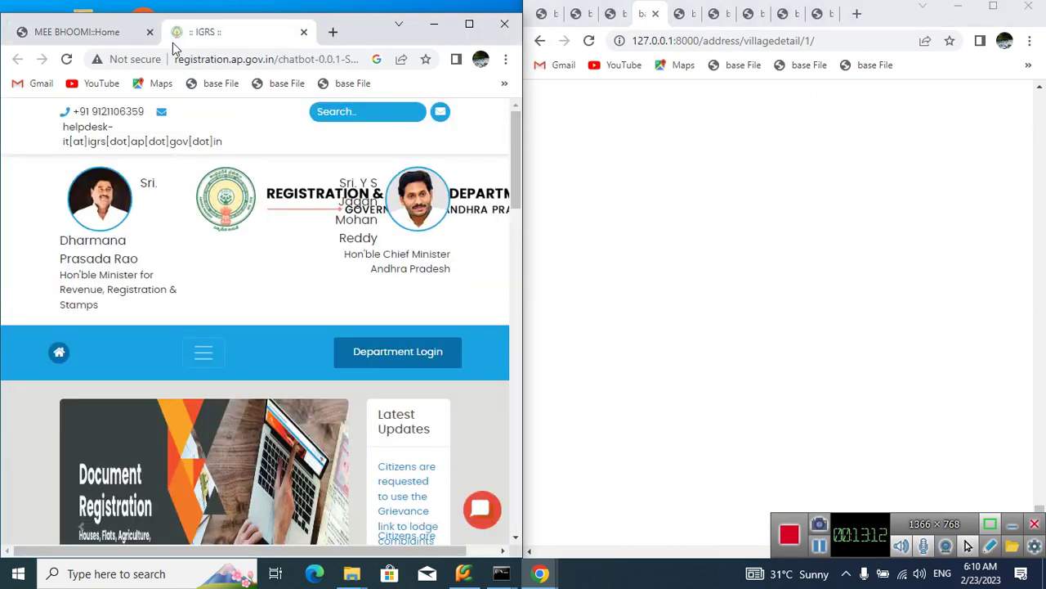
pyautogui.click(77, 33)
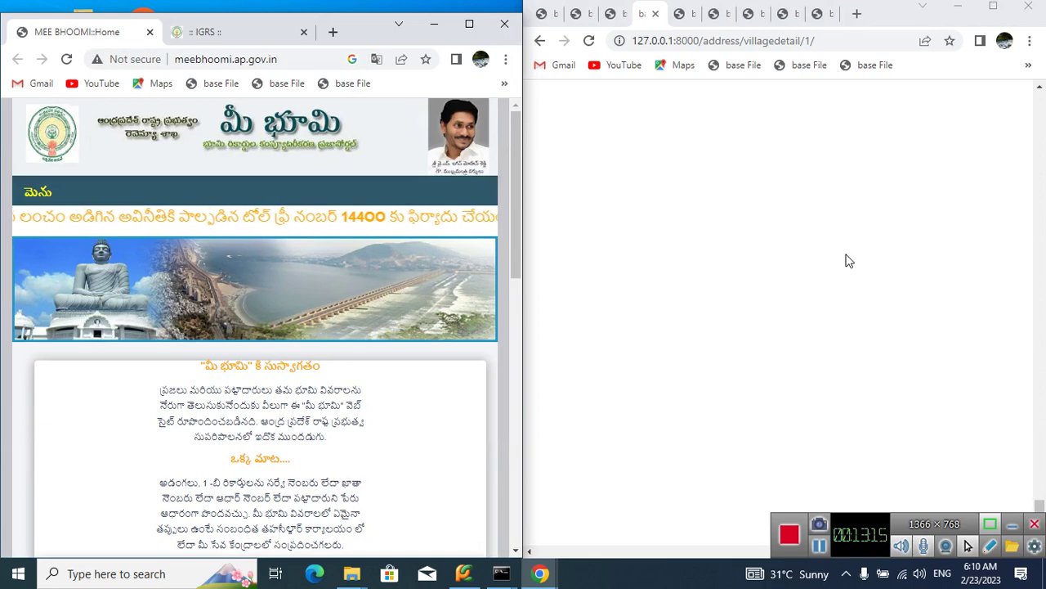
# Review the V01 village's parcel table through its last row and view the final leaf node map of nested child parcels
pyautogui.click(1039, 503)
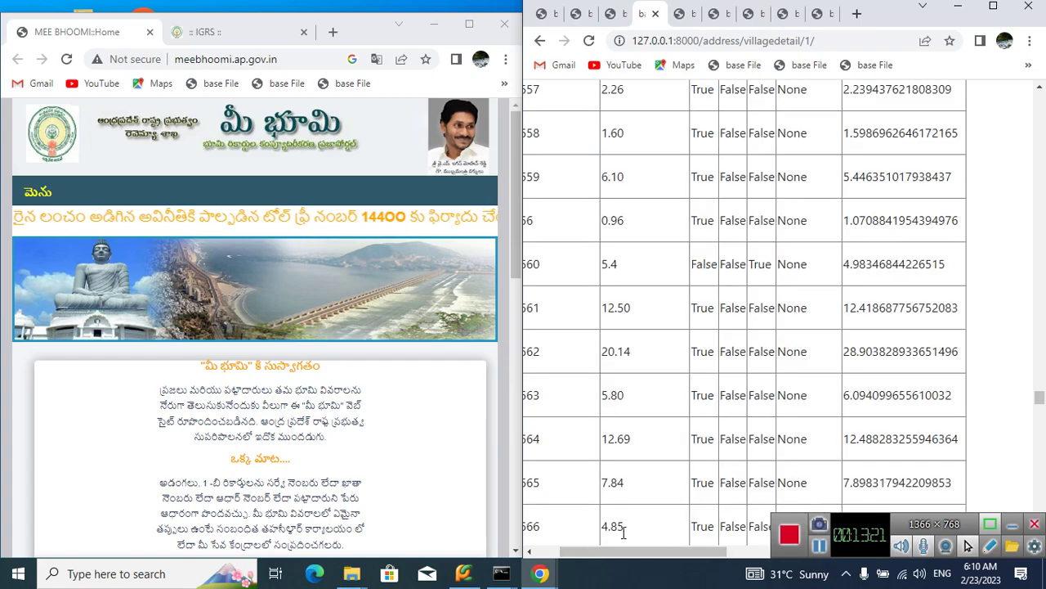
pyautogui.moveTo(623, 548); pyautogui.dragTo(570, 540)
pyautogui.scroll(-5, 797, 350)
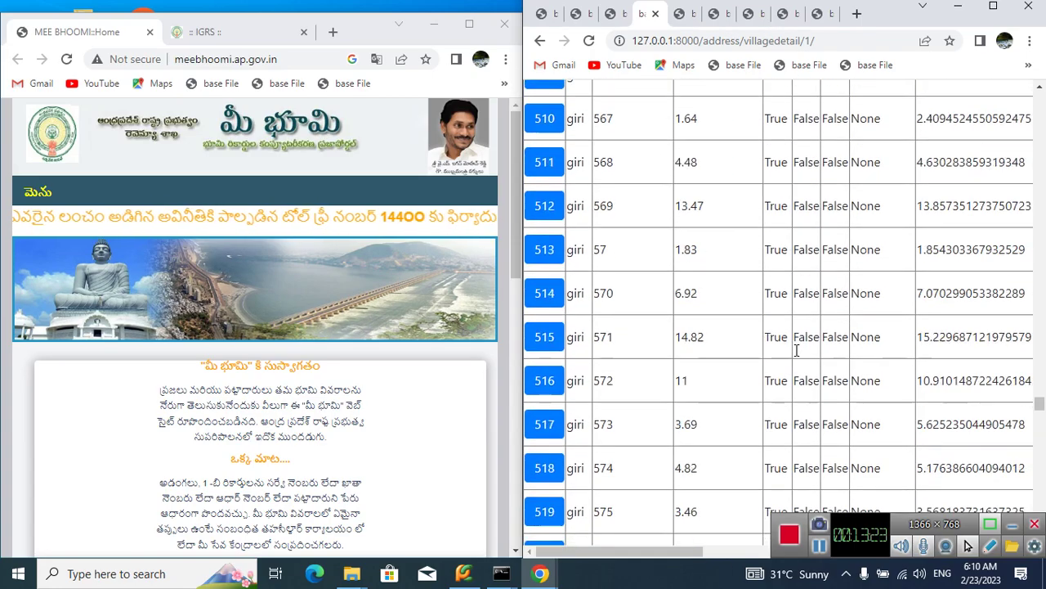
pyautogui.scroll(-20, 797, 350)
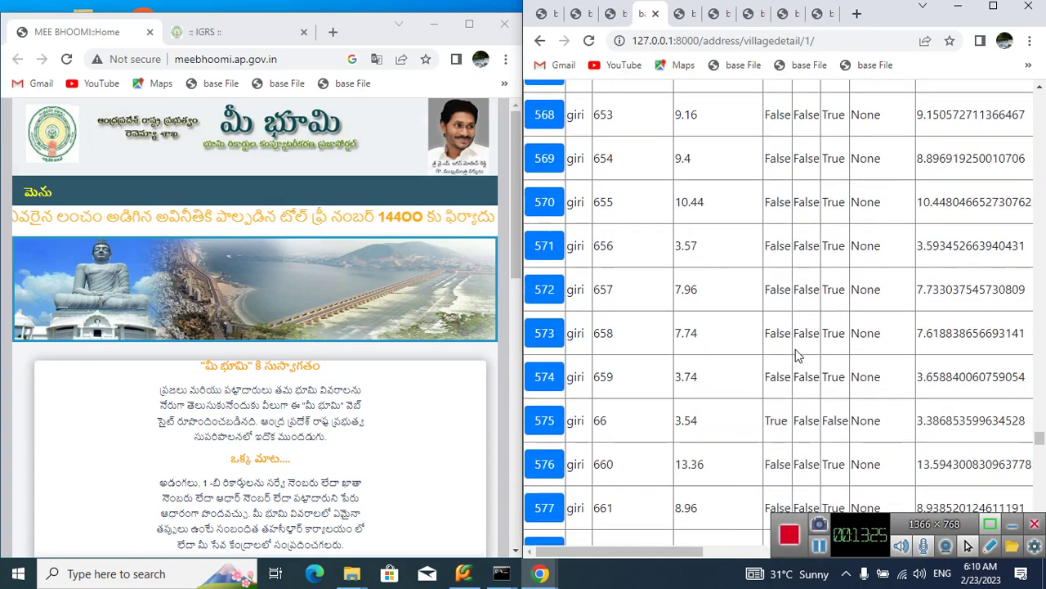
pyautogui.scroll(-20, 797, 353)
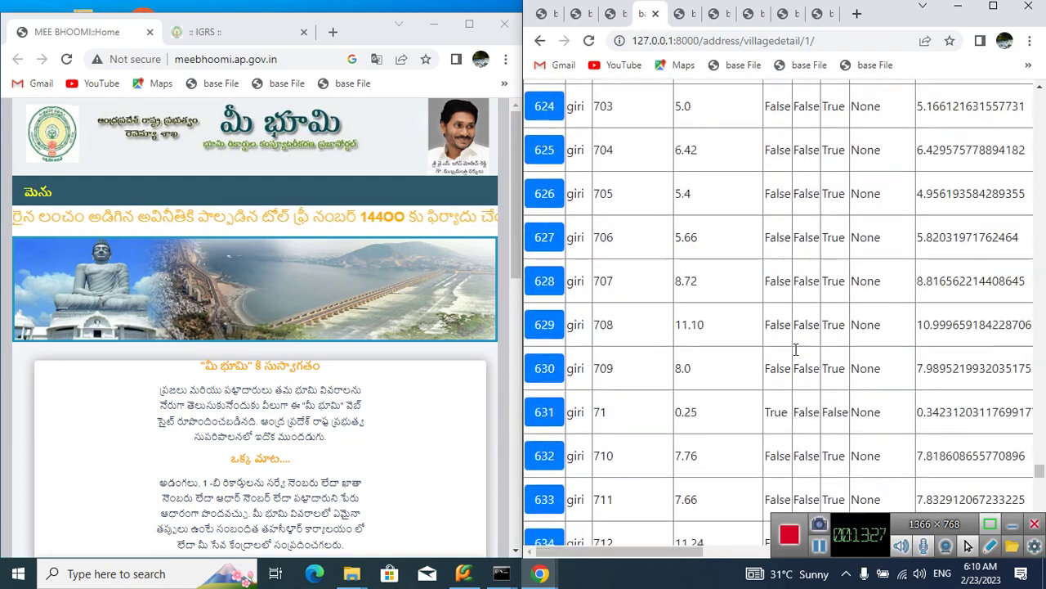
pyautogui.scroll(-20, 796, 350)
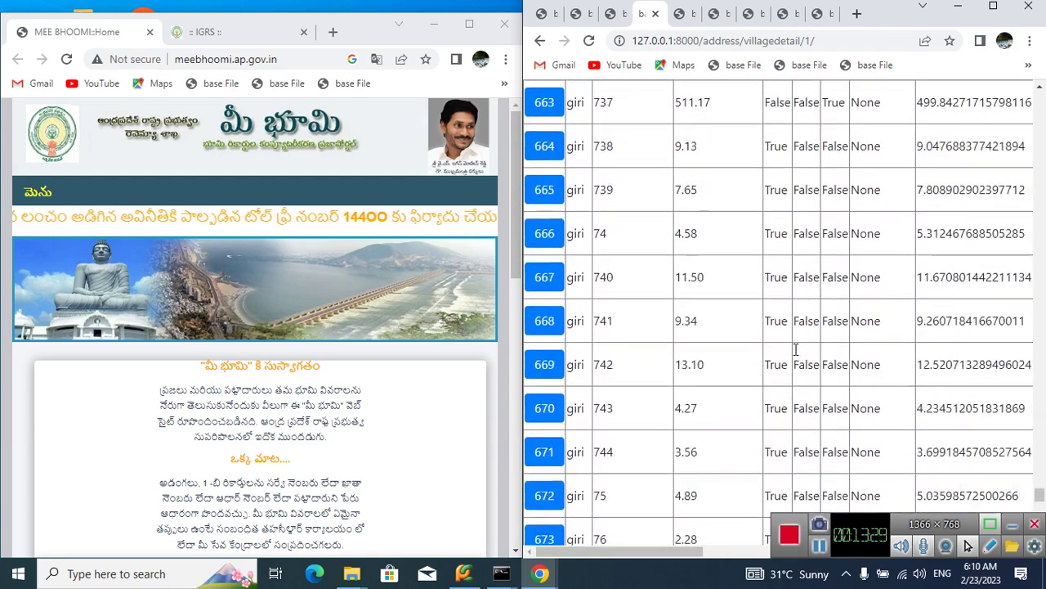
pyautogui.scroll(-13, 796, 350)
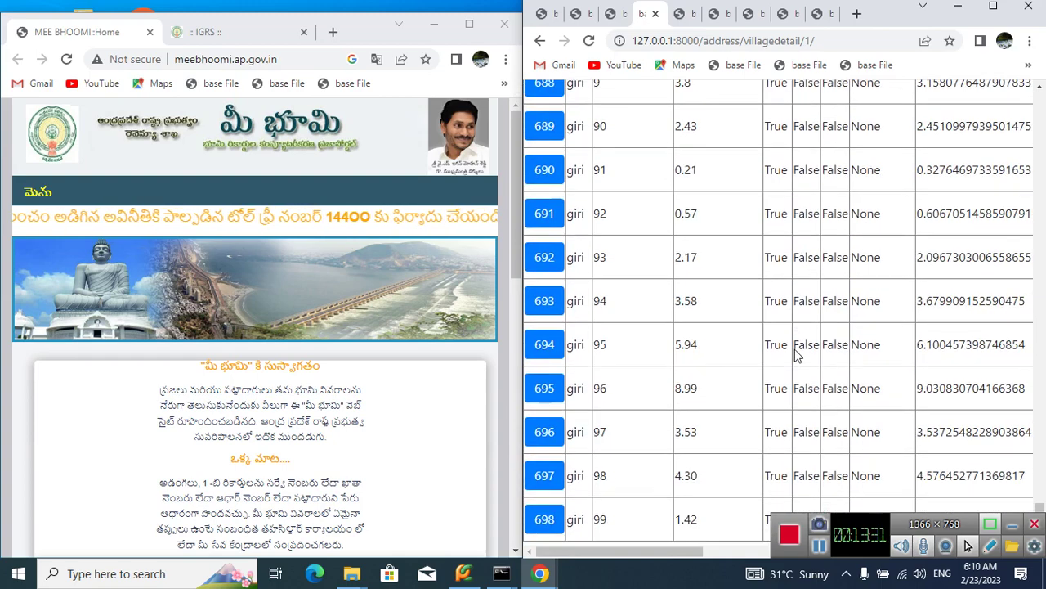
pyautogui.scroll(-4, 797, 354)
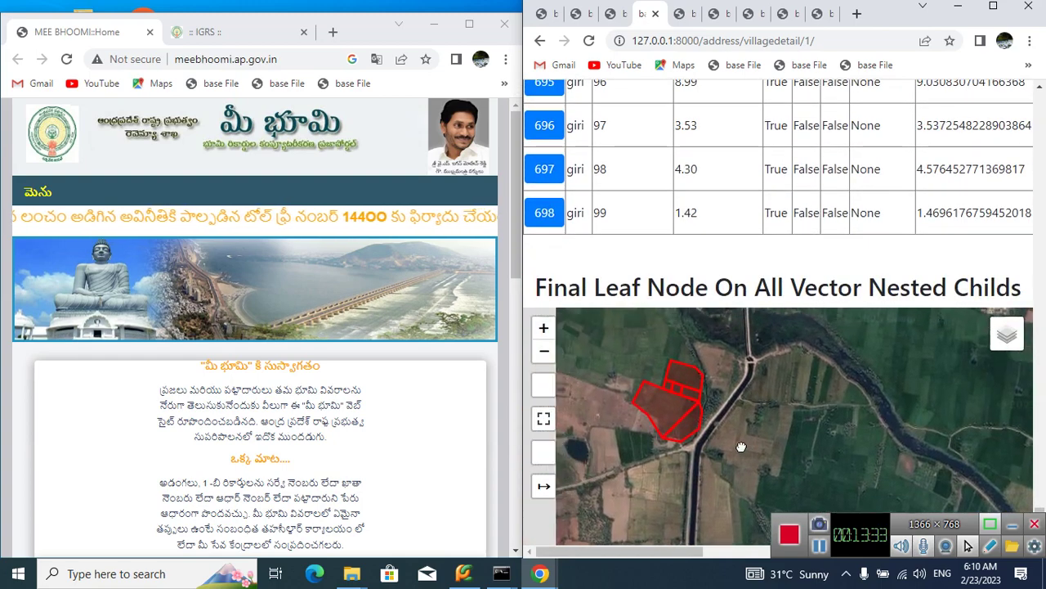
pyautogui.moveTo(741, 447); pyautogui.dragTo(762, 458)
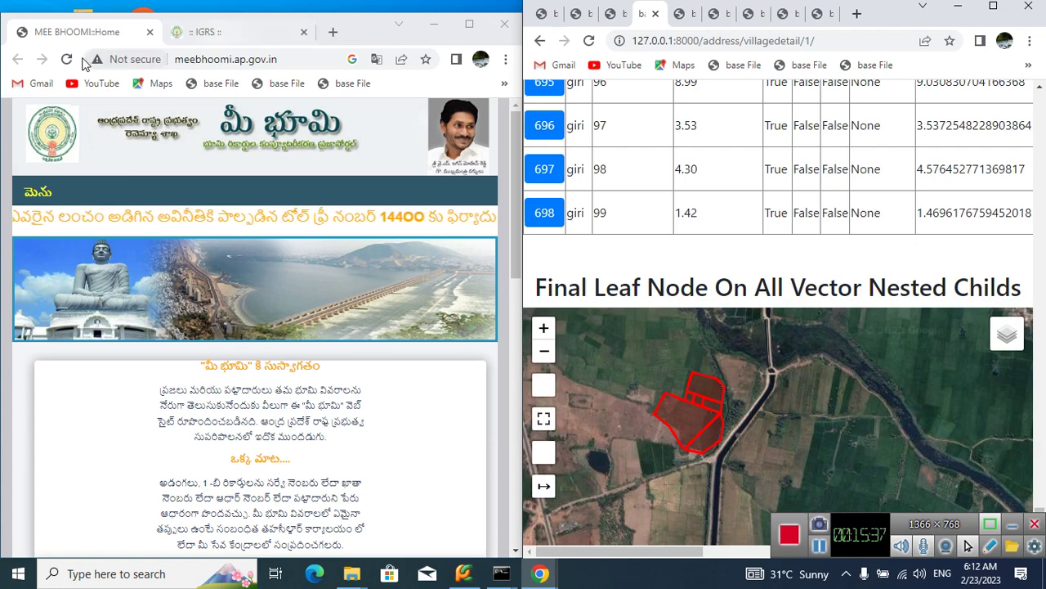
# Bring up the IGRS home page and view the V01 leaf node map and the FMB 444 branch of the tree below it
pyautogui.click(196, 35)
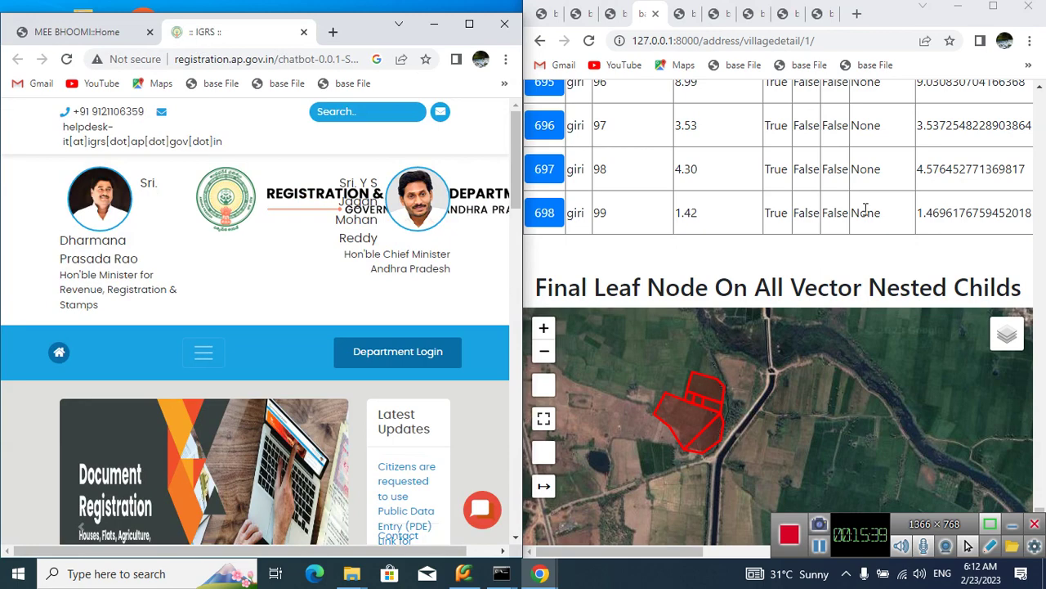
pyautogui.scroll(-5, 863, 295)
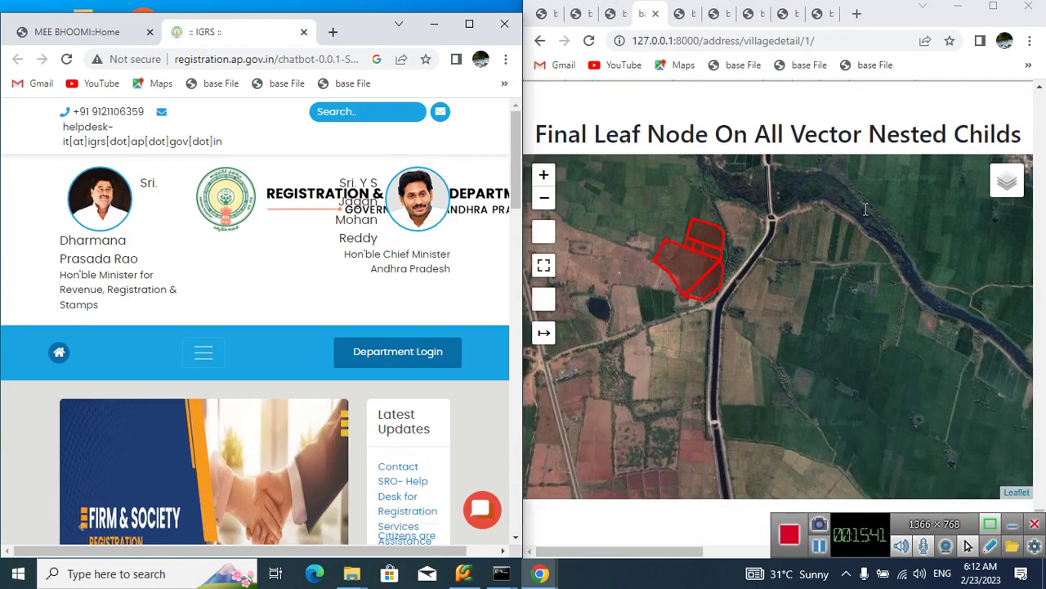
pyautogui.scroll(-4, 863, 294)
pyautogui.scroll(2, 862, 295)
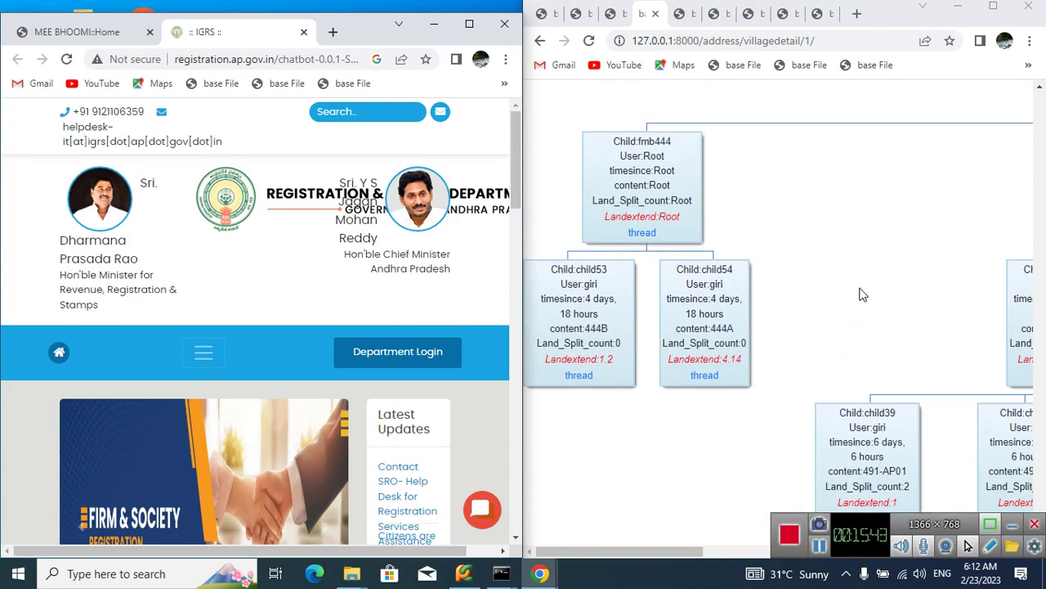